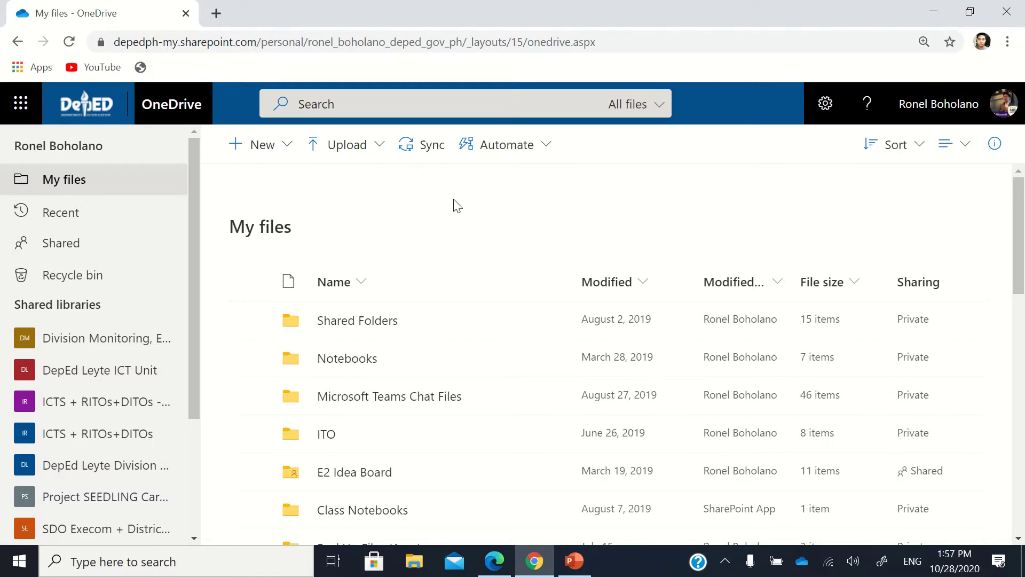
Step: Review Book 1.xlsx's Manage Access panel, confirming it has no links and only the owner, then close it
{"action": "scroll", "coordinate": [458, 206], "scroll_direction": "down", "scroll_amount": 10}
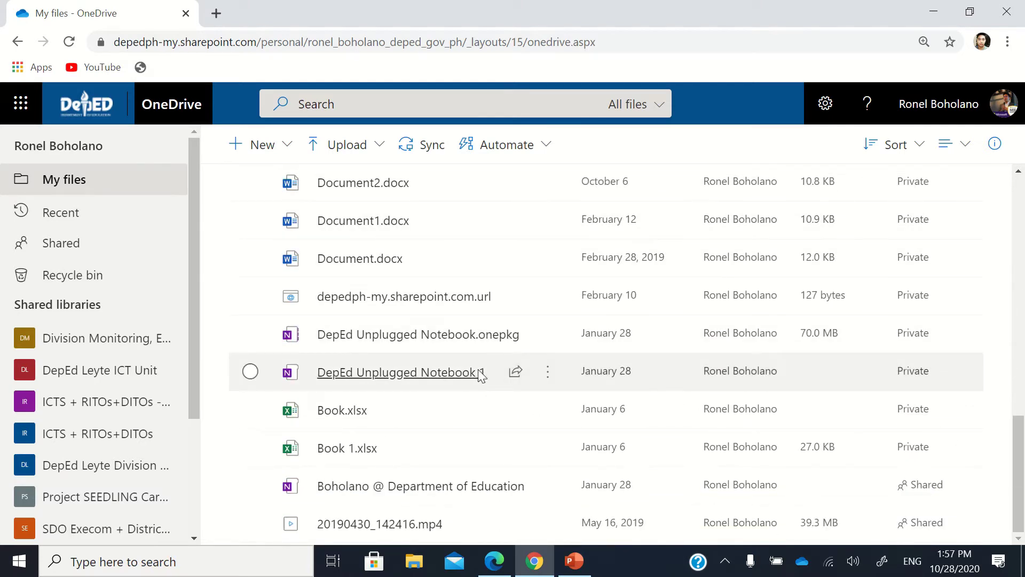
{"action": "scroll", "coordinate": [479, 376], "scroll_direction": "up", "scroll_amount": 4}
{"action": "scroll", "coordinate": [480, 373], "scroll_direction": "up", "scroll_amount": 5}
{"action": "scroll", "coordinate": [478, 376], "scroll_direction": "down", "scroll_amount": 5}
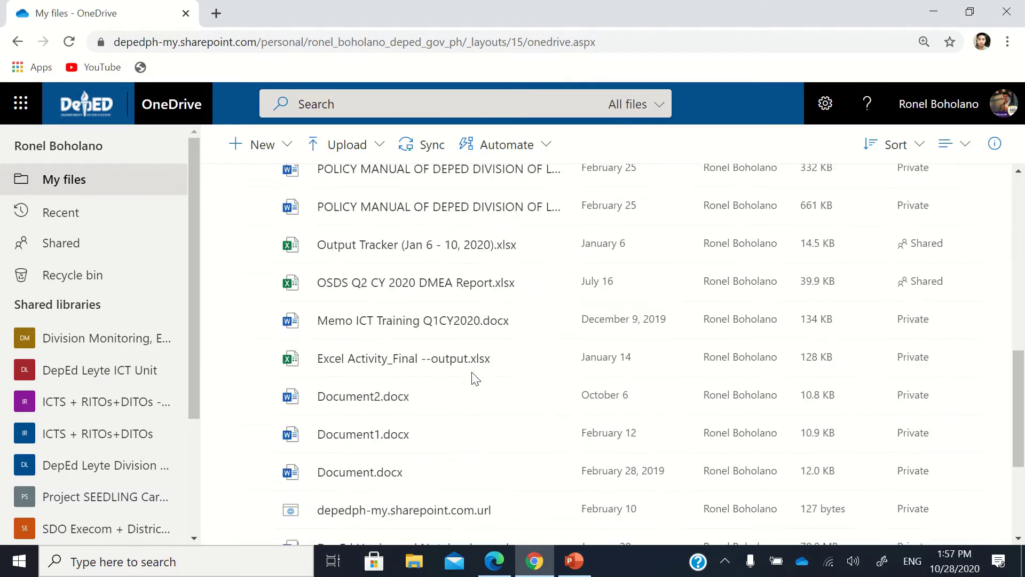
{"action": "scroll", "coordinate": [475, 377], "scroll_direction": "down", "scroll_amount": 4}
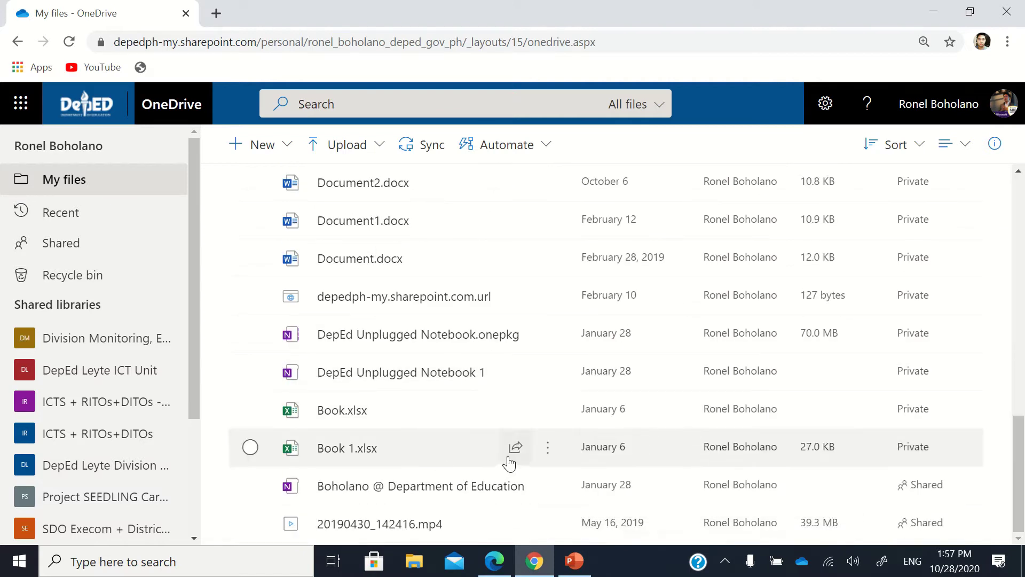
{"action": "mouse_move", "coordinate": [510, 463]}
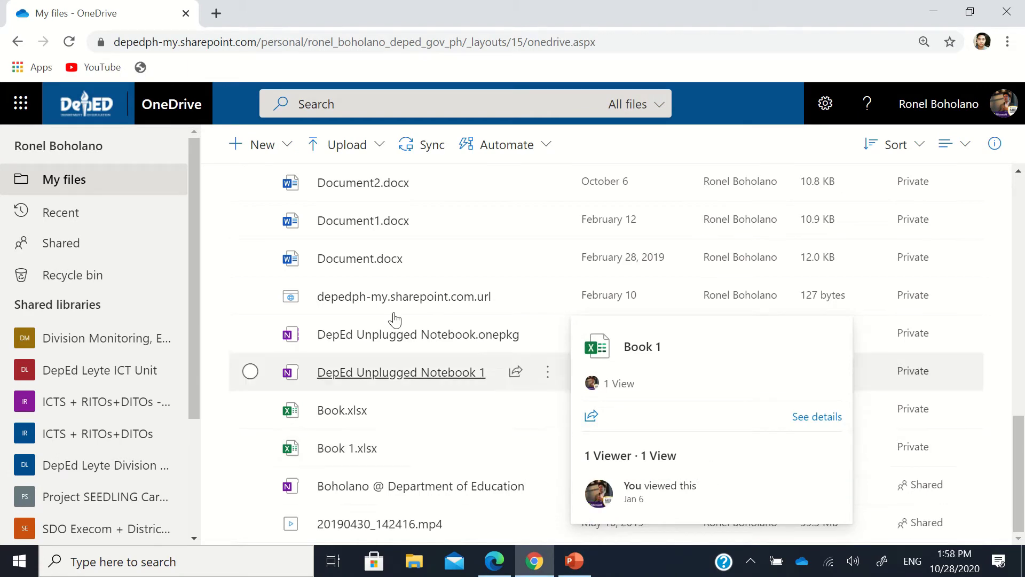
{"action": "scroll", "coordinate": [919, 270], "scroll_direction": "up", "scroll_amount": 10}
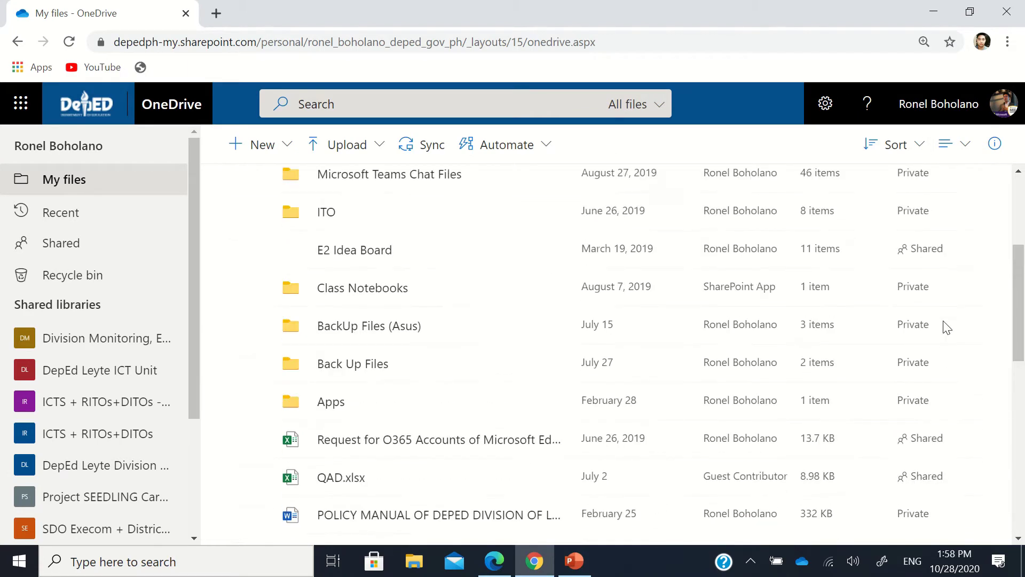
{"action": "scroll", "coordinate": [916, 374], "scroll_direction": "down", "scroll_amount": 10}
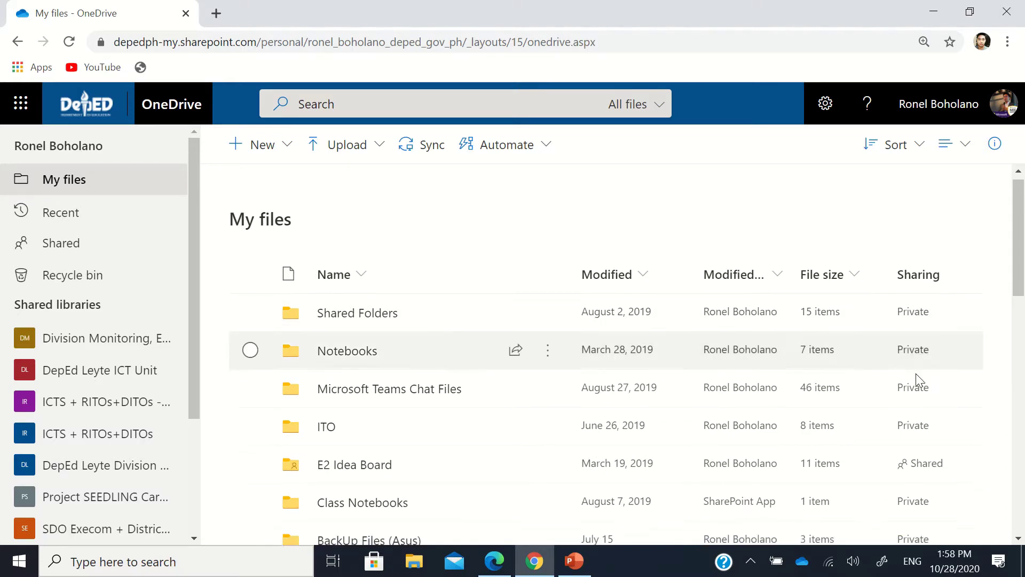
{"action": "scroll", "coordinate": [915, 374], "scroll_direction": "down", "scroll_amount": 3}
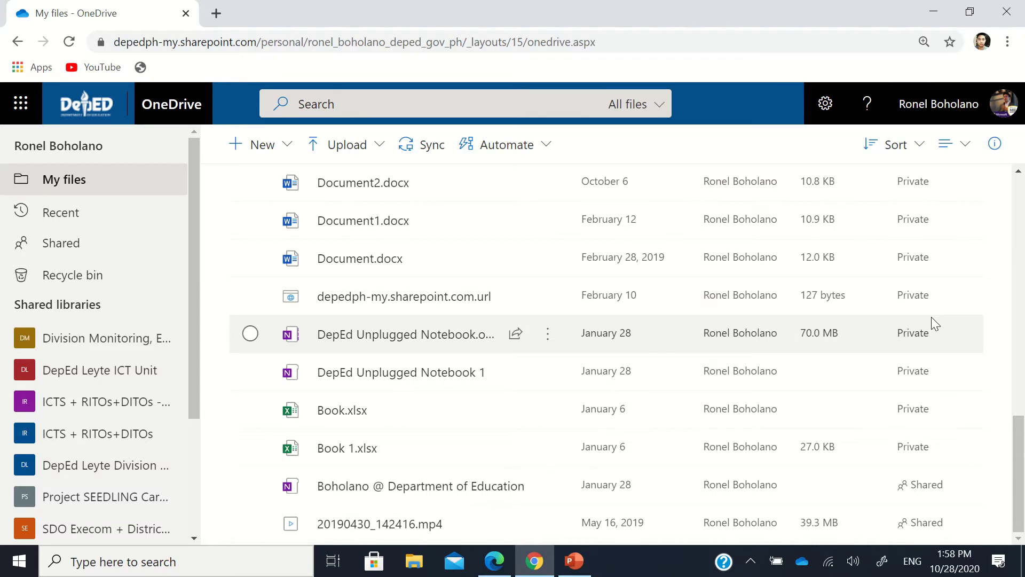
{"action": "scroll", "coordinate": [931, 316], "scroll_direction": "up", "scroll_amount": 13}
{"action": "scroll", "coordinate": [932, 316], "scroll_direction": "up", "scroll_amount": 2}
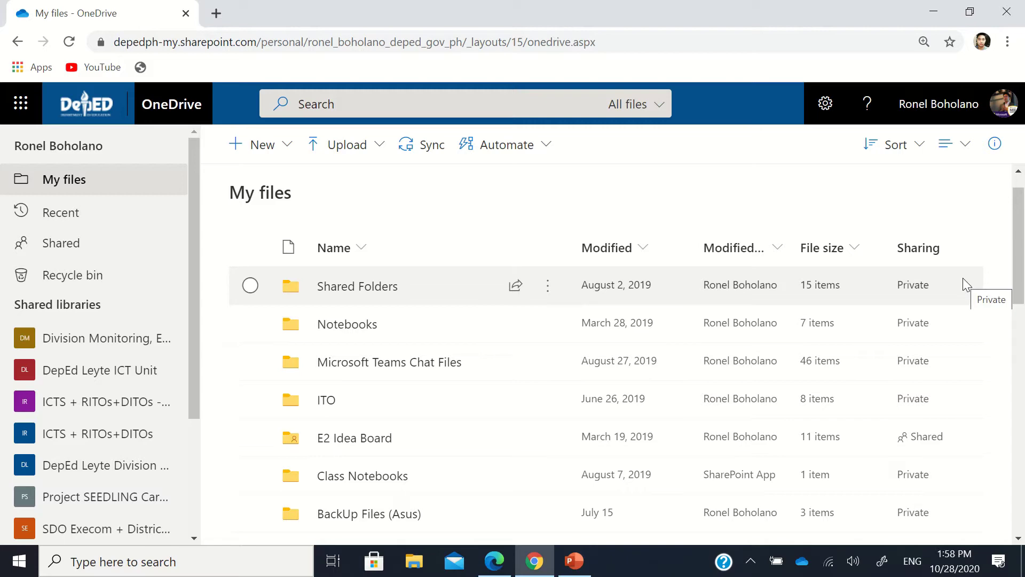
{"action": "scroll", "coordinate": [963, 278], "scroll_direction": "down", "scroll_amount": 6}
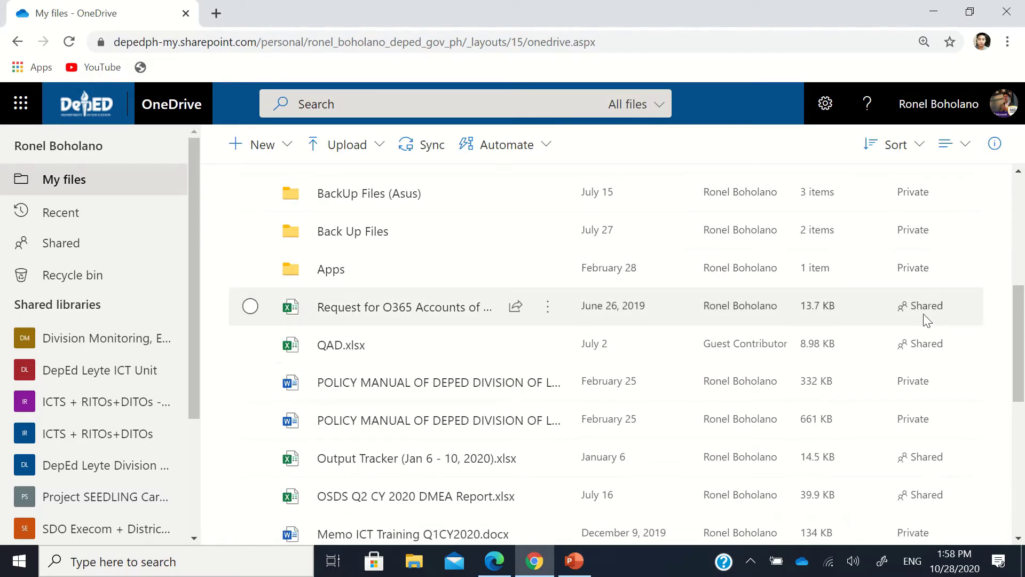
{"action": "scroll", "coordinate": [880, 274], "scroll_direction": "up", "scroll_amount": 2}
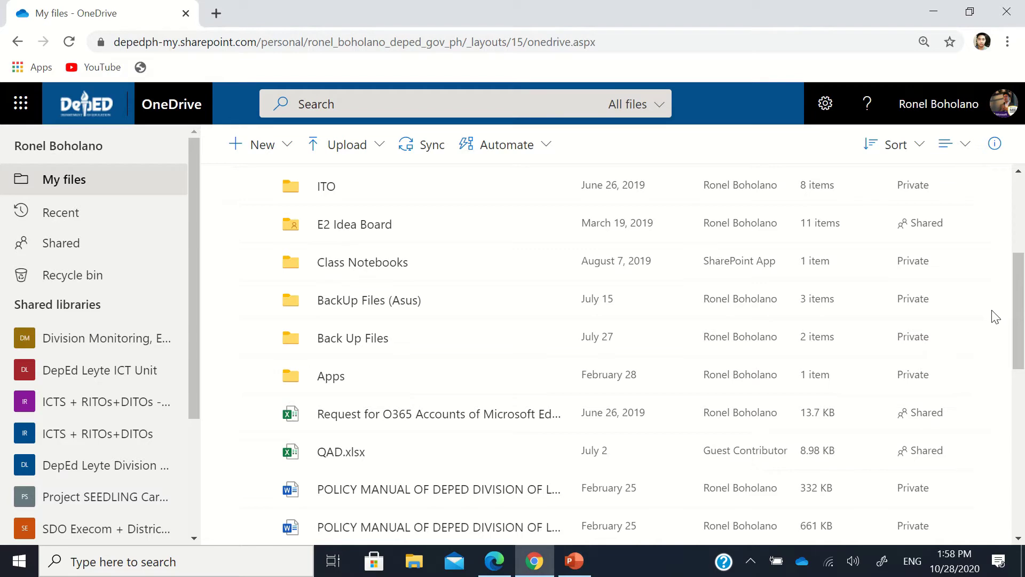
{"action": "scroll", "coordinate": [876, 363], "scroll_direction": "down", "scroll_amount": 10}
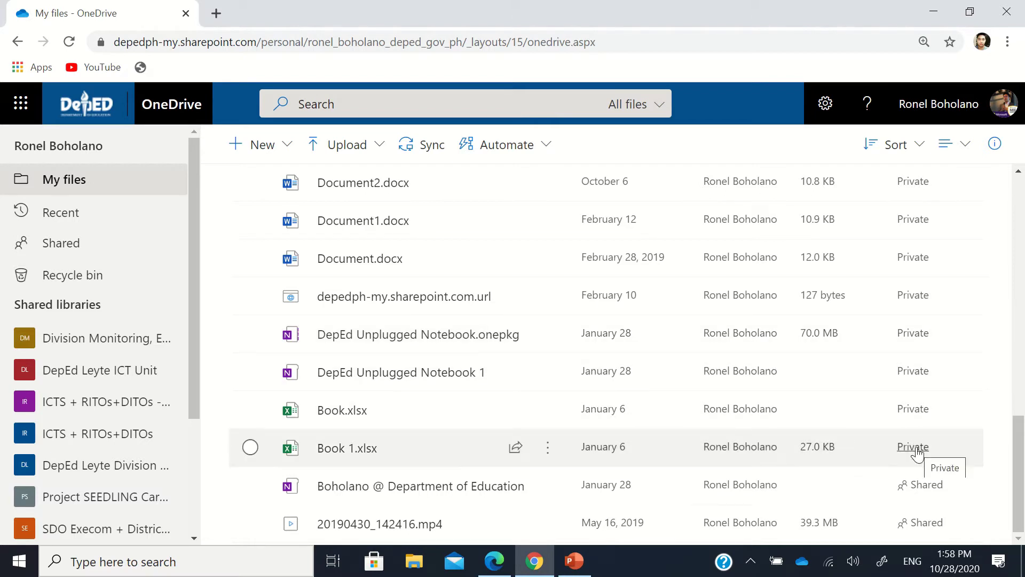
{"action": "left_click", "coordinate": [917, 450]}
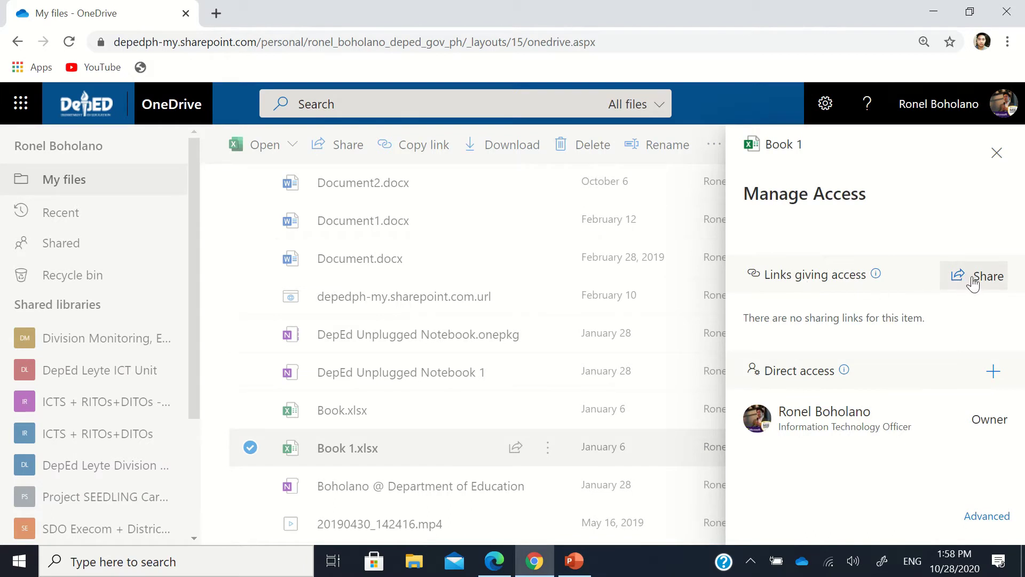
{"action": "left_click", "coordinate": [998, 153]}
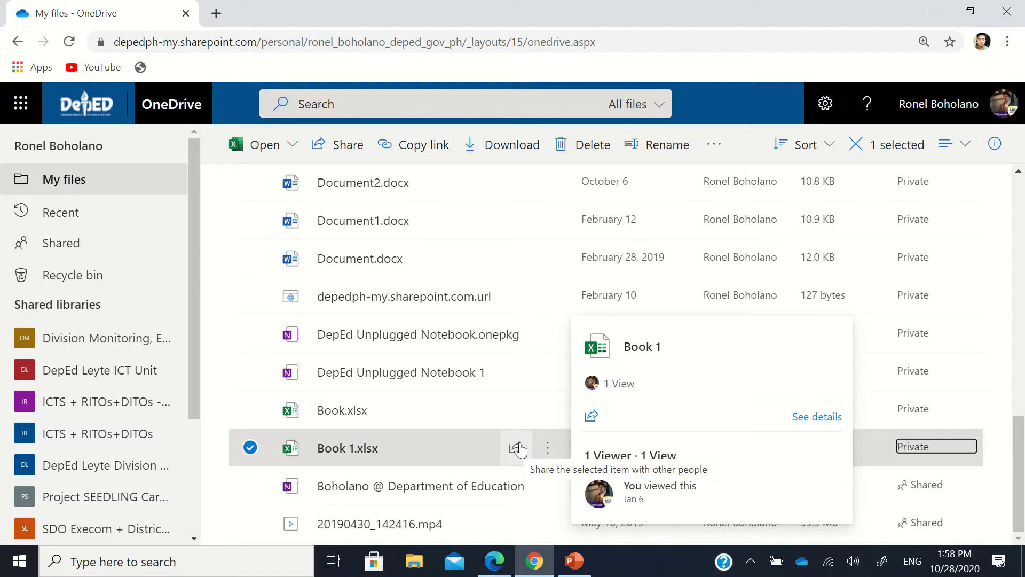
Step: Start sharing Book 1.xlsx, add a suggested colleague as recipient, then remove them again
{"action": "left_click", "coordinate": [518, 449]}
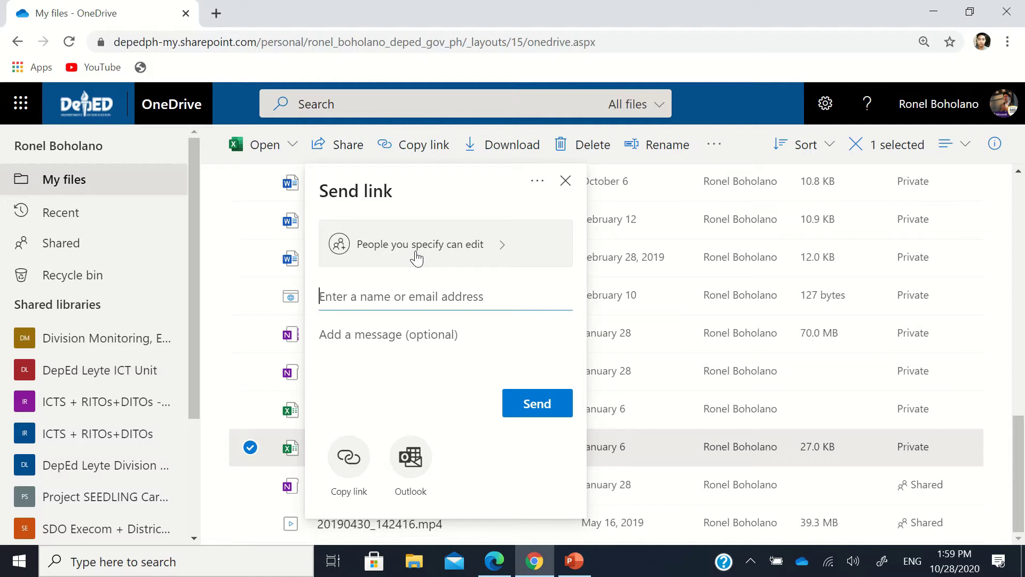
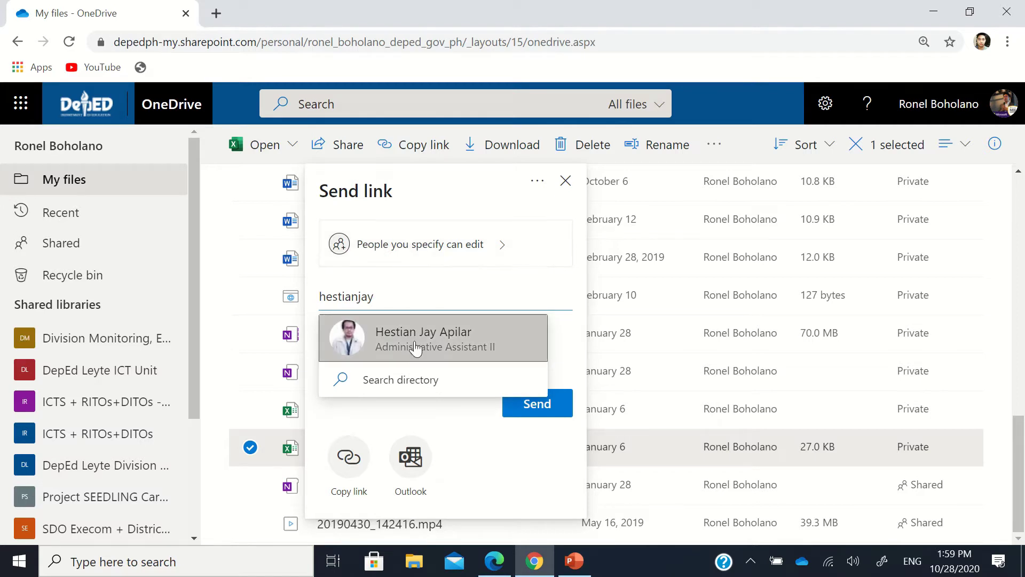
{"action": "left_click", "coordinate": [418, 346]}
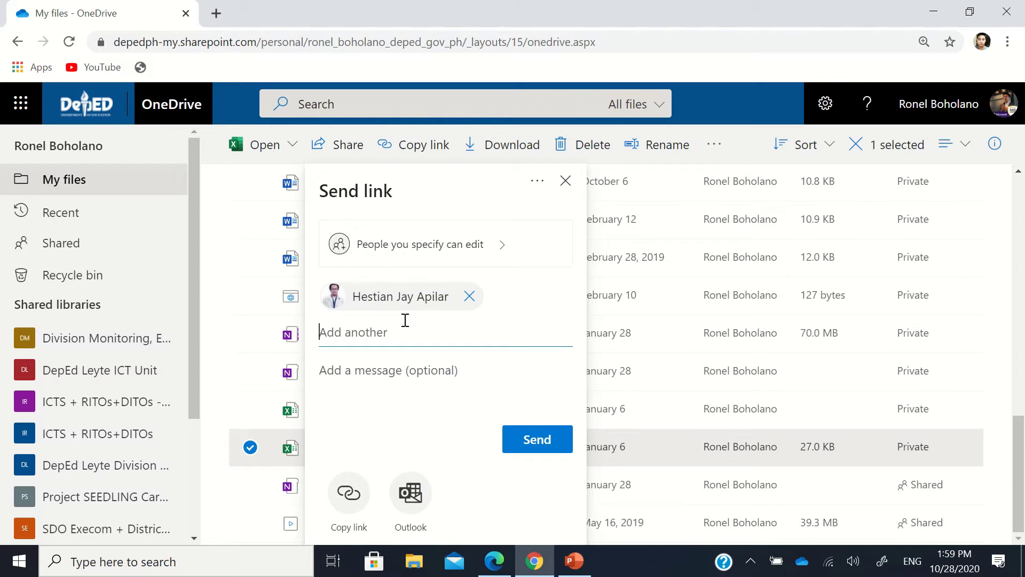
{"action": "left_click", "coordinate": [470, 297]}
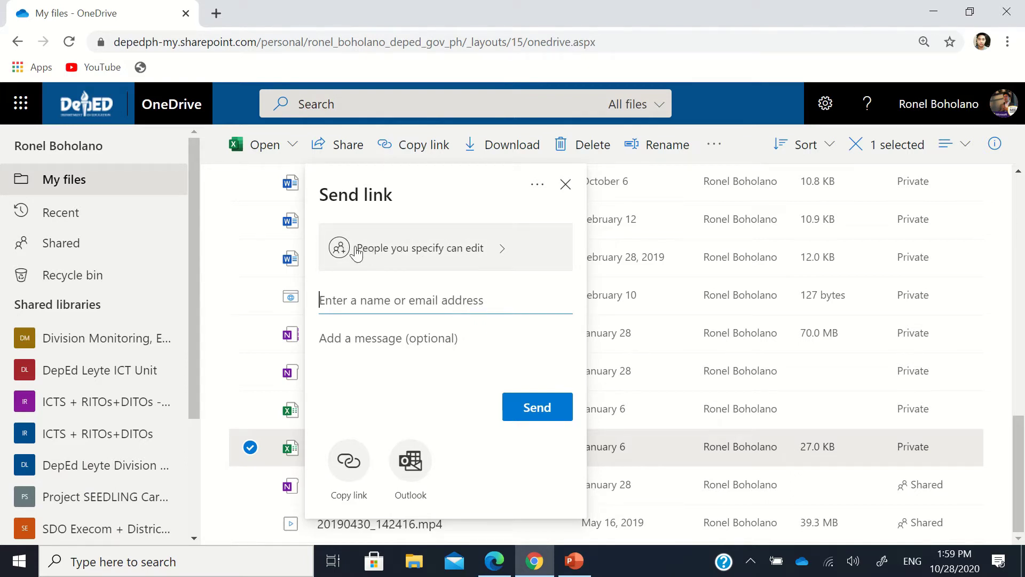
Step: Make Book 1.xlsx's link work for anyone, view-only, expiring Saturday Oct 31 2020
{"action": "left_click", "coordinate": [450, 257]}
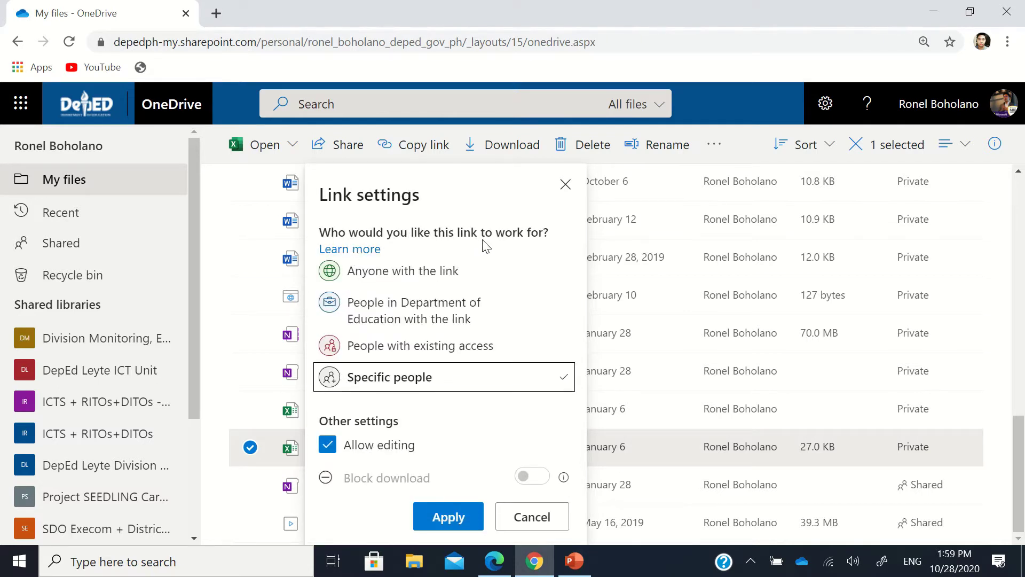
{"action": "left_click", "coordinate": [384, 275]}
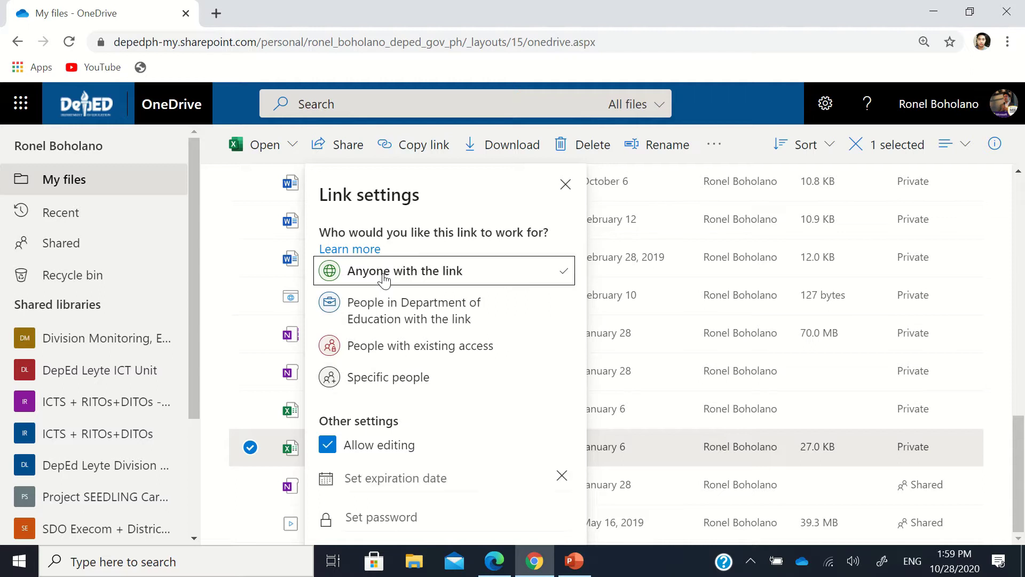
{"action": "left_click", "coordinate": [329, 452]}
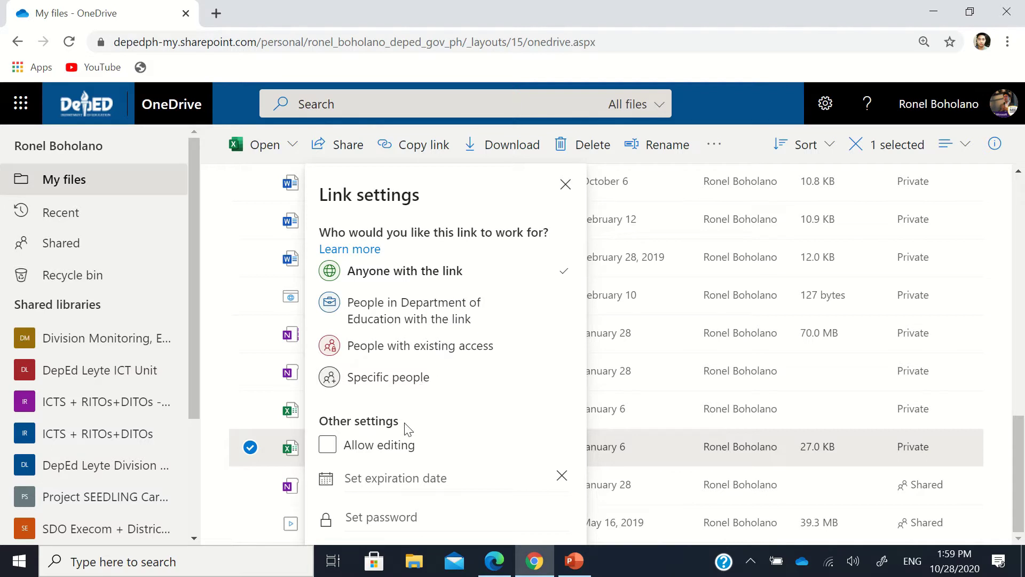
{"action": "left_click", "coordinate": [392, 479]}
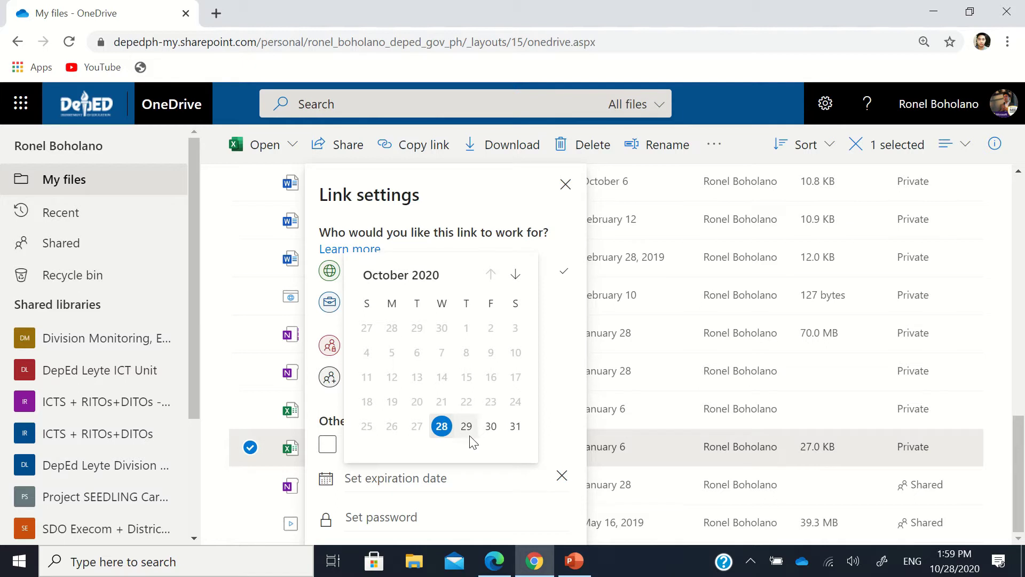
{"action": "left_click", "coordinate": [515, 426]}
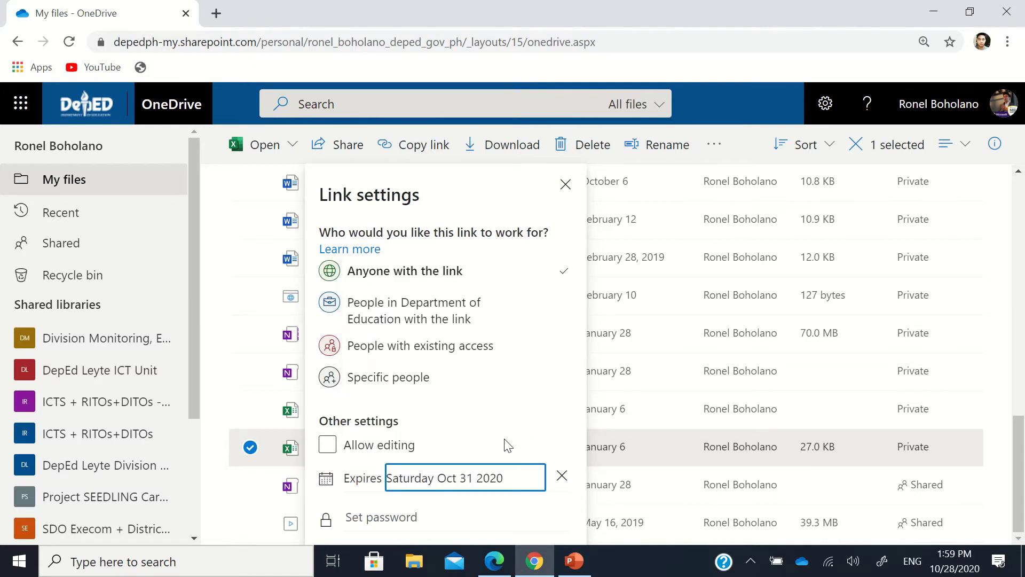
{"action": "left_click", "coordinate": [470, 452]}
{"action": "left_click", "coordinate": [405, 512]}
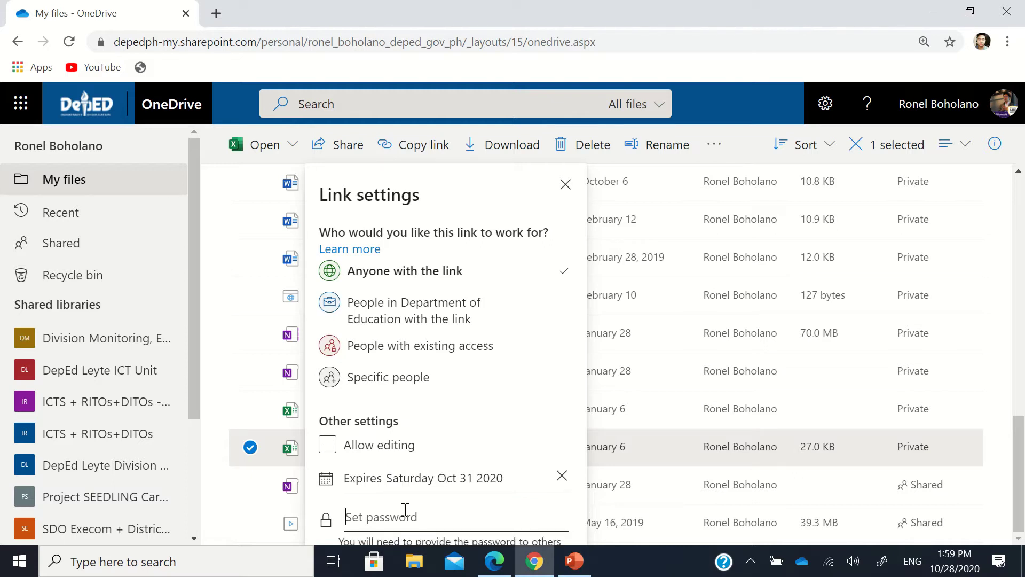
Step: Enter and delete a trial link password, then clear the link's expiration date
{"action": "type", "text": "123456"}
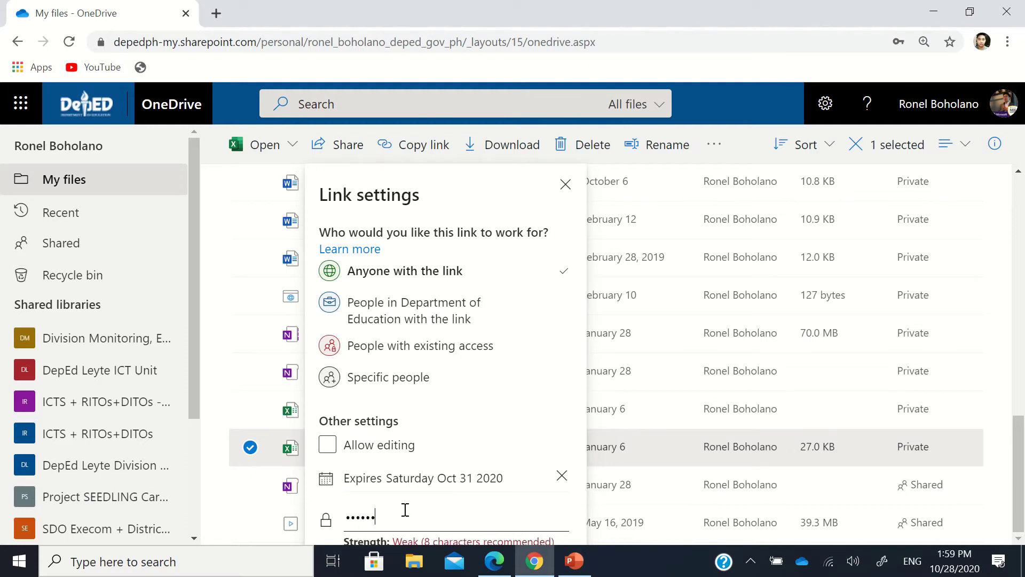
{"action": "type", "text": "789abcd"}
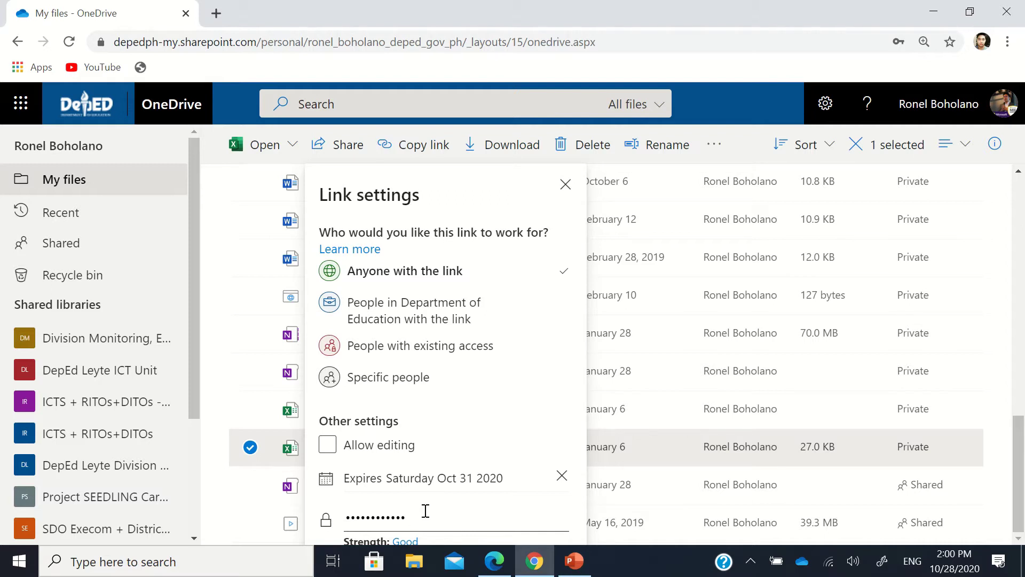
{"action": "key", "text": "BackSpace"}
{"action": "key", "text": "BackSpace"}
{"action": "key", "text": "BackSpace"}
{"action": "key", "text": "BackSpace"}
{"action": "key", "text": "BackSpace"}
{"action": "key", "text": "BackSpace"}
{"action": "key", "text": "BackSpace"}
{"action": "key", "text": "BackSpace"}
{"action": "key", "text": "BackSpace"}
{"action": "key", "text": "BackSpace"}
{"action": "key", "text": "BackSpace"}
{"action": "key", "text": "BackSpace"}
{"action": "key", "text": "BackSpace"}
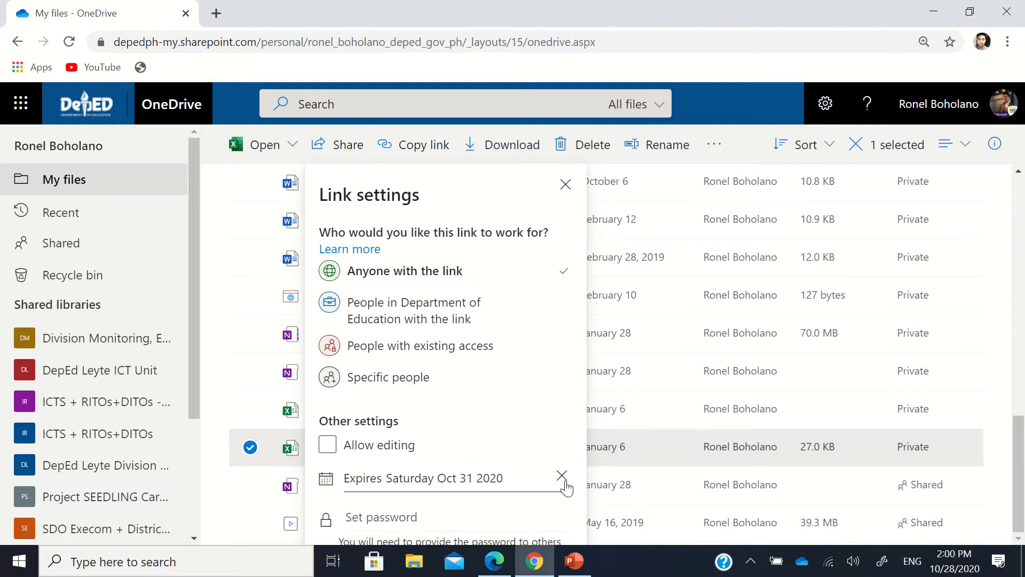
{"action": "left_click", "coordinate": [562, 476]}
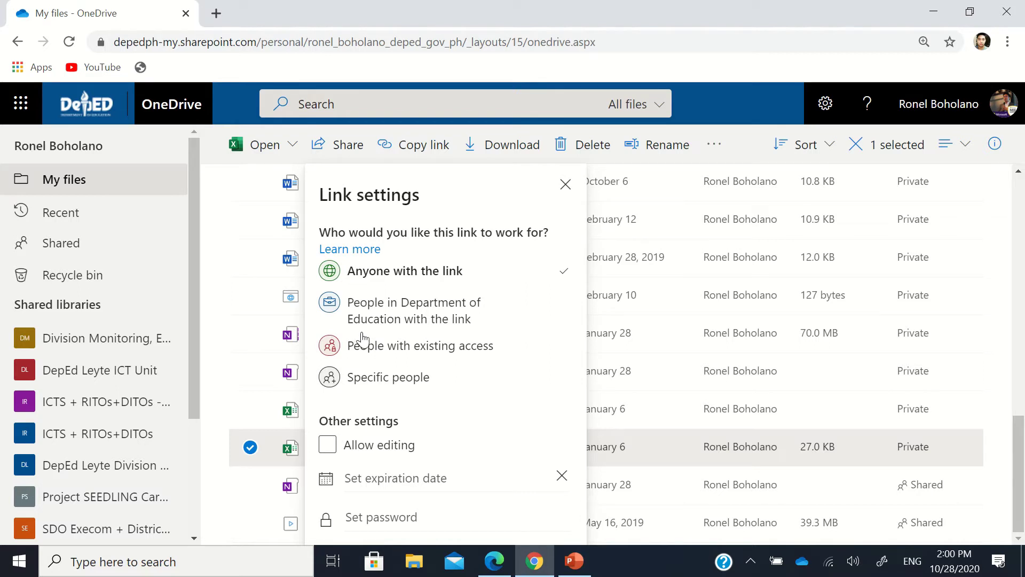
Step: Try the Department of Education option and toggle Allow editing on and off
{"action": "left_click", "coordinate": [425, 319]}
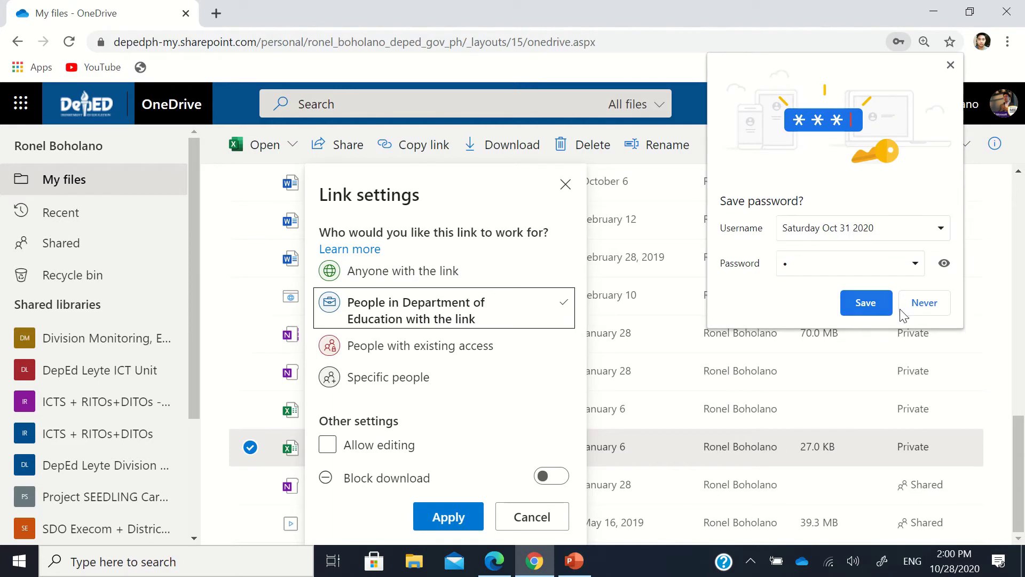
{"action": "left_click", "coordinate": [921, 309]}
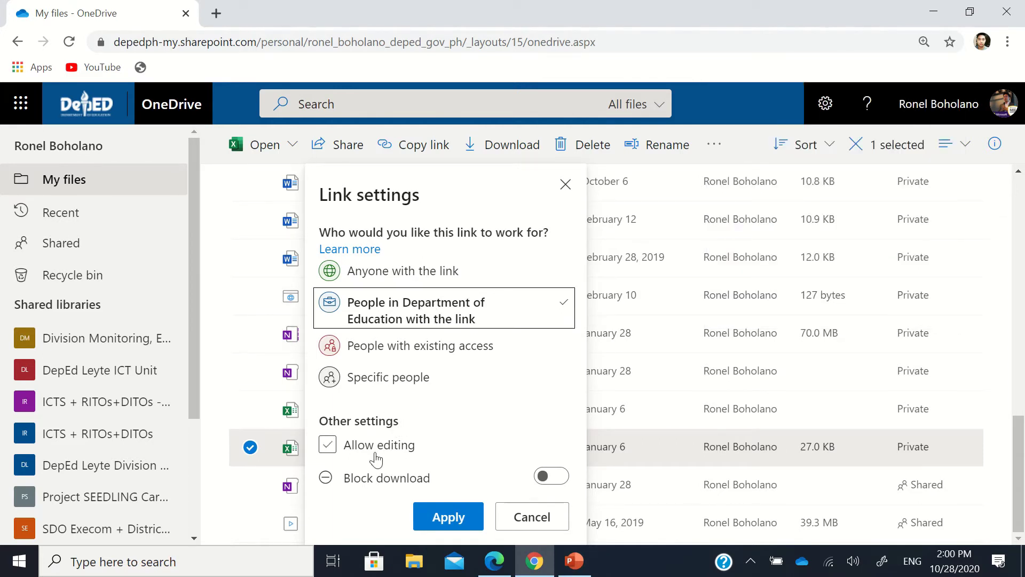
{"action": "left_click", "coordinate": [340, 454]}
{"action": "left_click", "coordinate": [329, 457]}
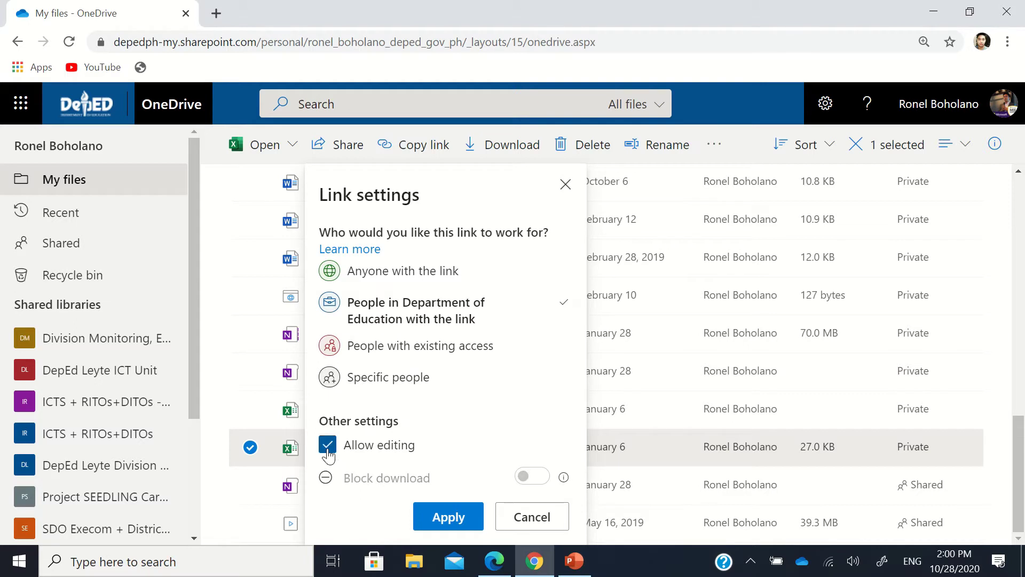
{"action": "left_click", "coordinate": [331, 457]}
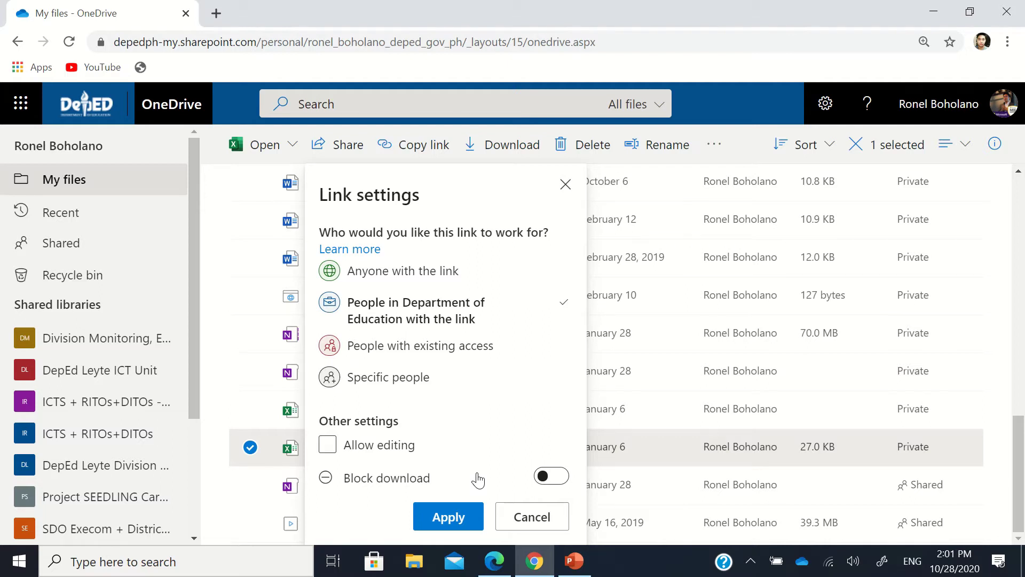
Step: Toggle Block download on and off, then choose People with existing access
{"action": "left_click", "coordinate": [561, 480]}
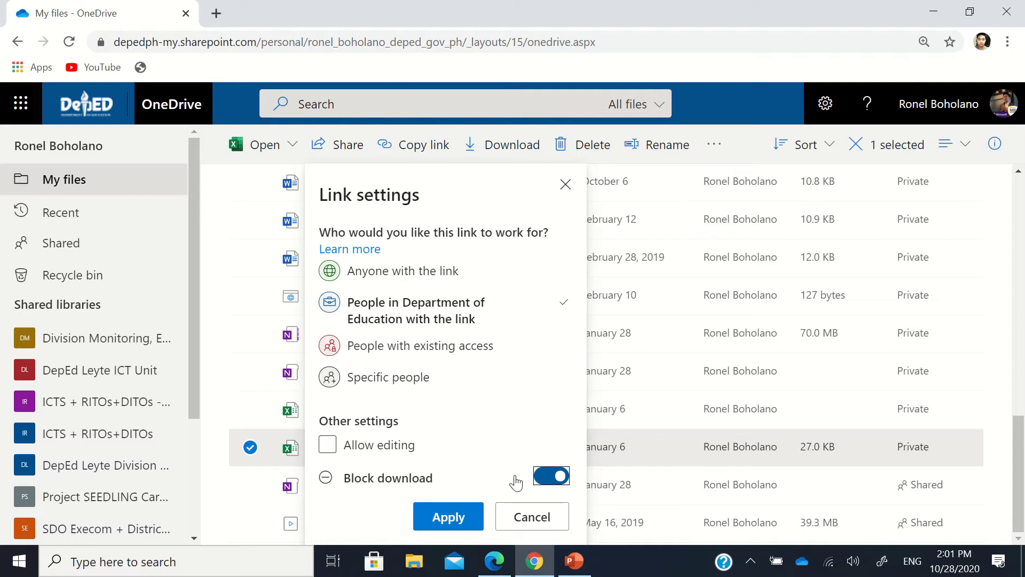
{"action": "left_click", "coordinate": [545, 481]}
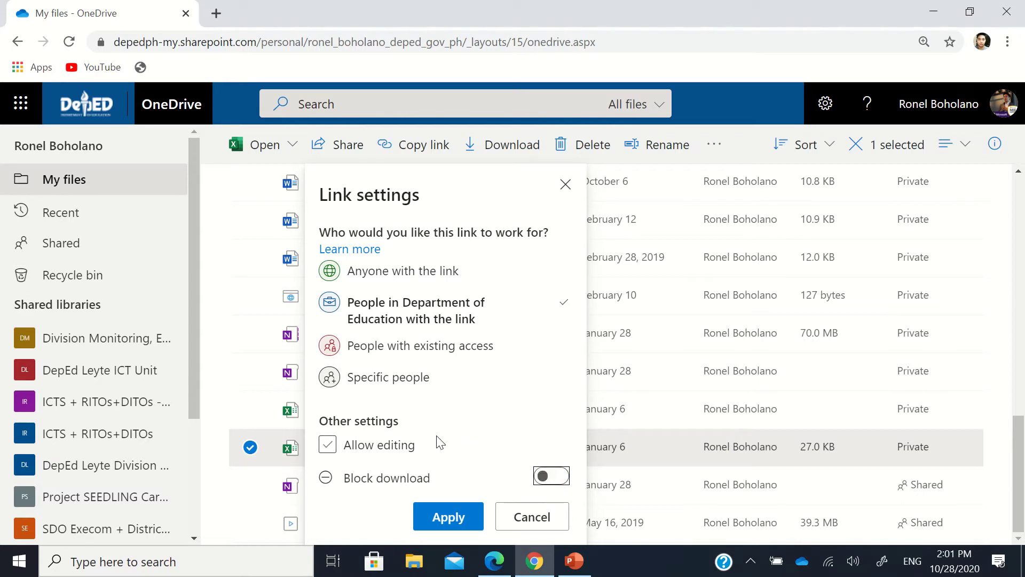
{"action": "left_click", "coordinate": [454, 352]}
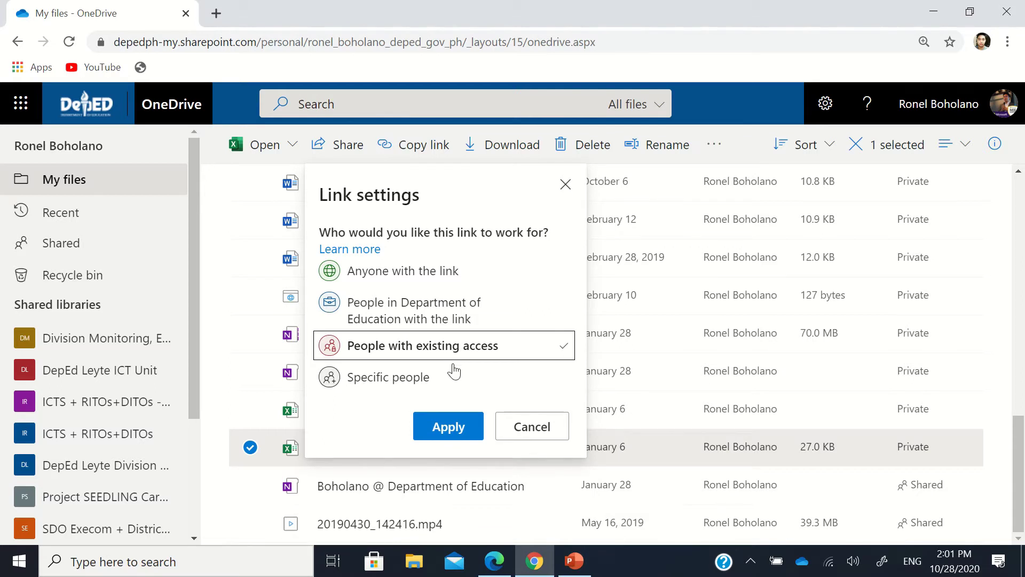
Step: Discard a Specific people choice, set the link to Anyone view-only, then reopen Book 1.xlsx's sharing
{"action": "left_click", "coordinate": [399, 388]}
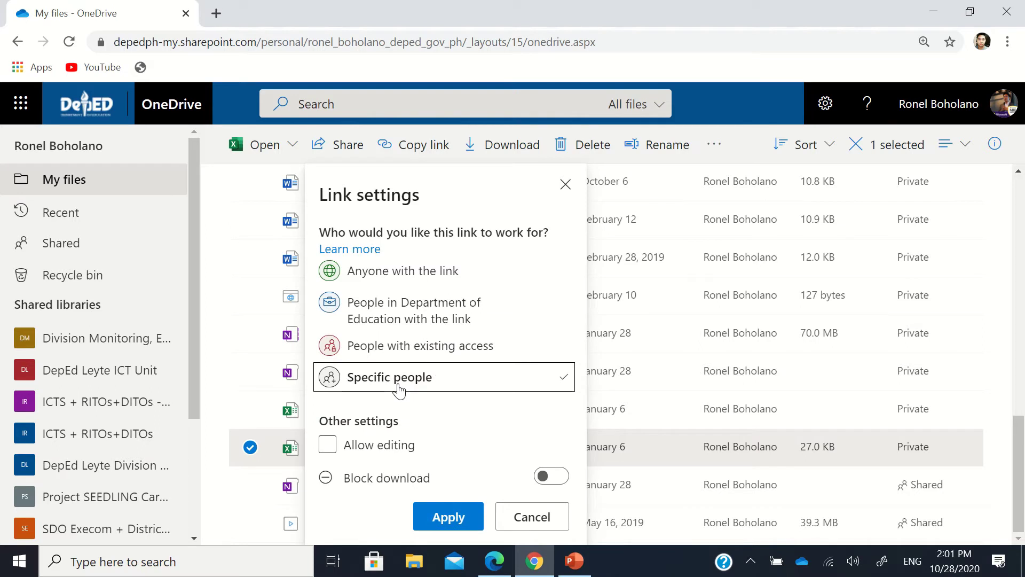
{"action": "left_click", "coordinate": [526, 528]}
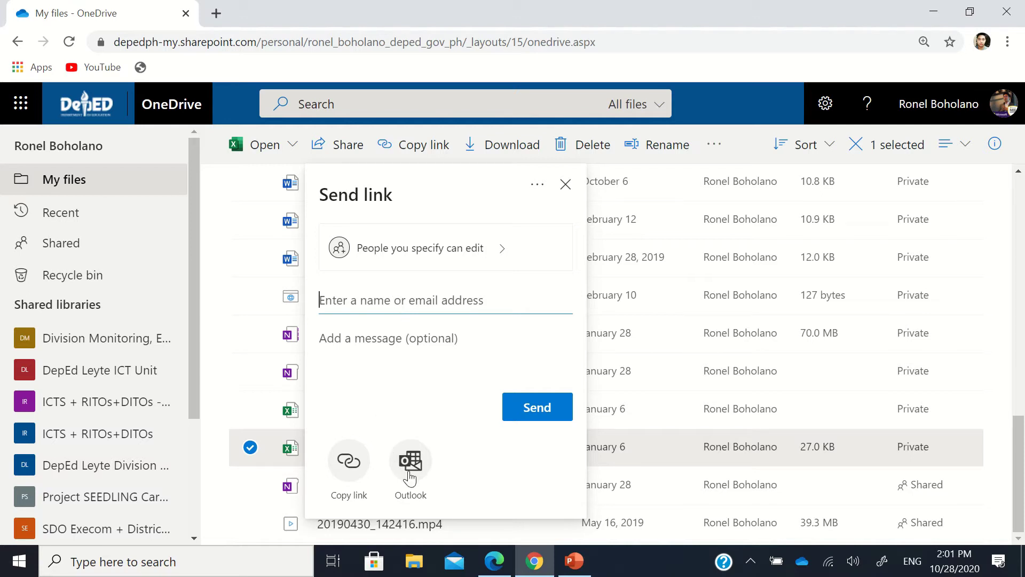
{"action": "left_click", "coordinate": [459, 255]}
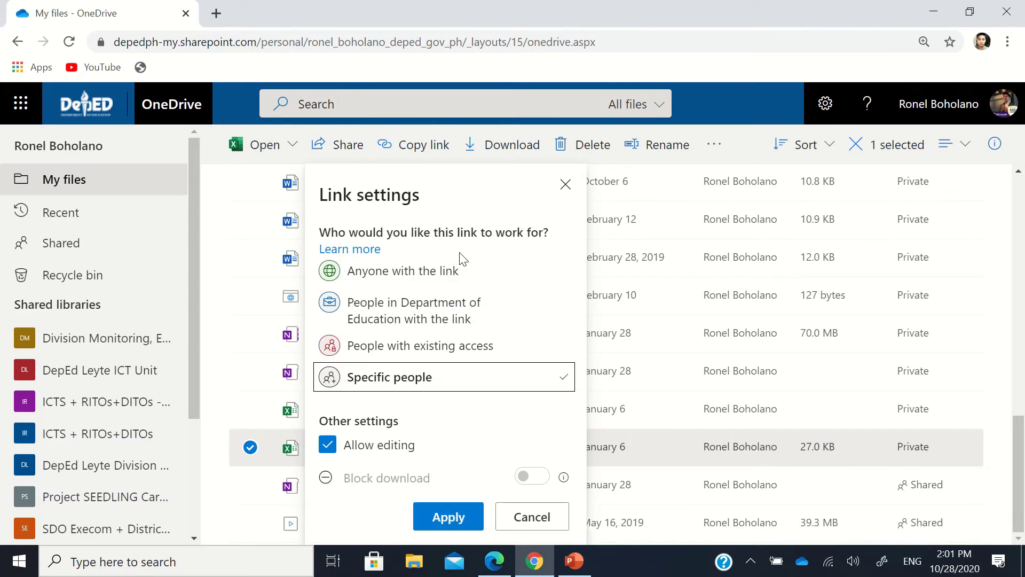
{"action": "left_click", "coordinate": [442, 273]}
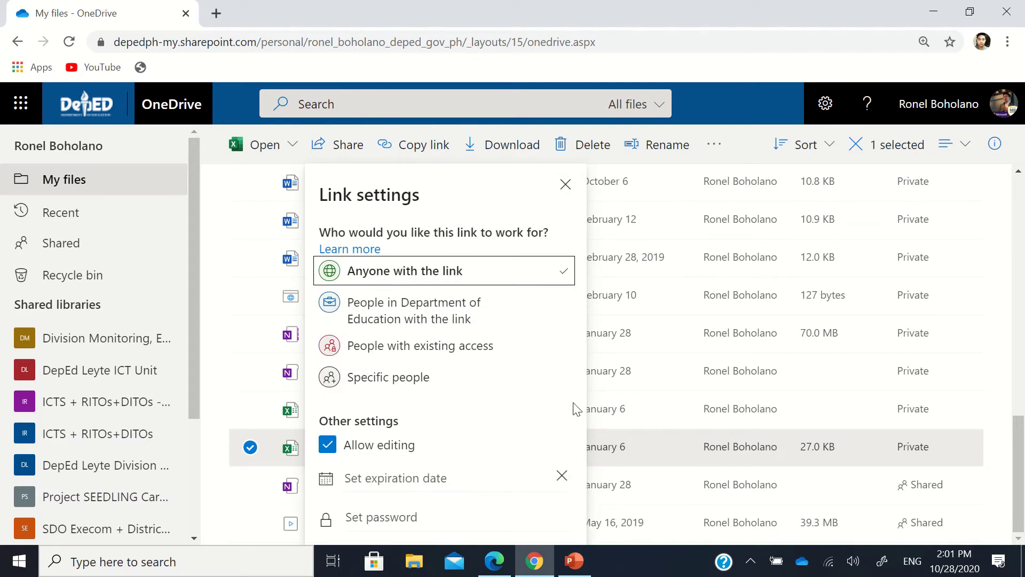
{"action": "left_click", "coordinate": [328, 445]}
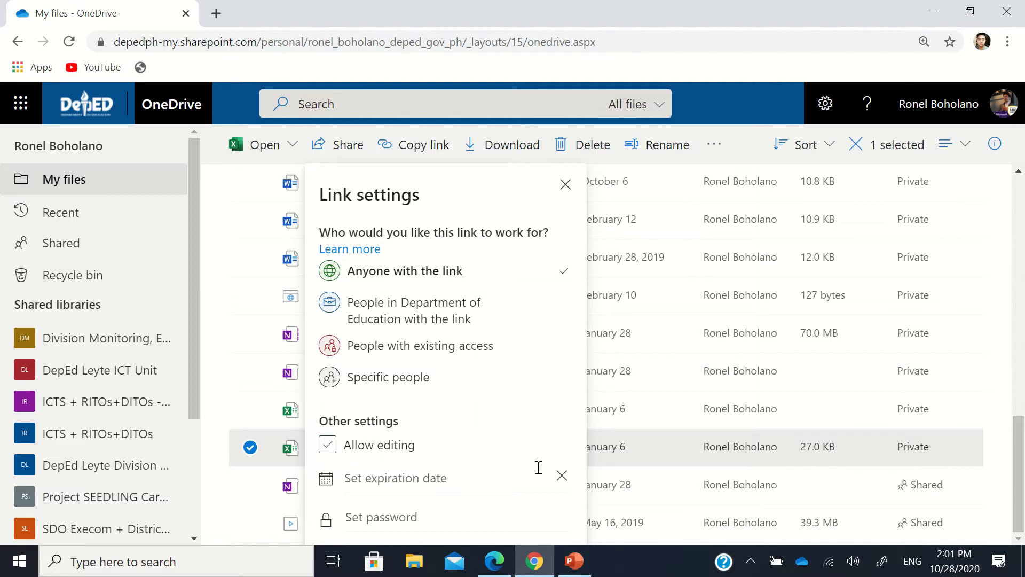
{"action": "left_click", "coordinate": [567, 188]}
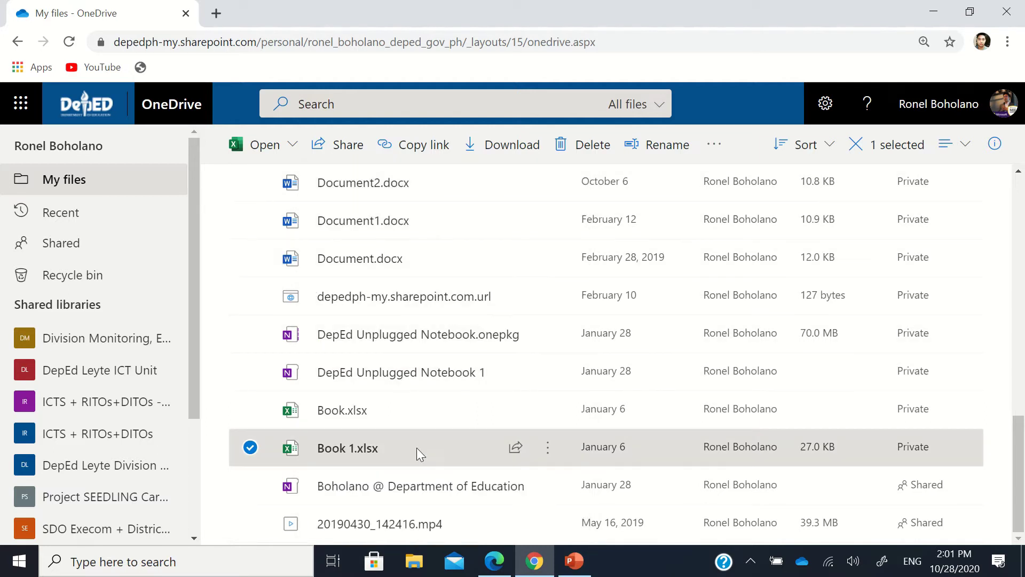
{"action": "left_click", "coordinate": [519, 448]}
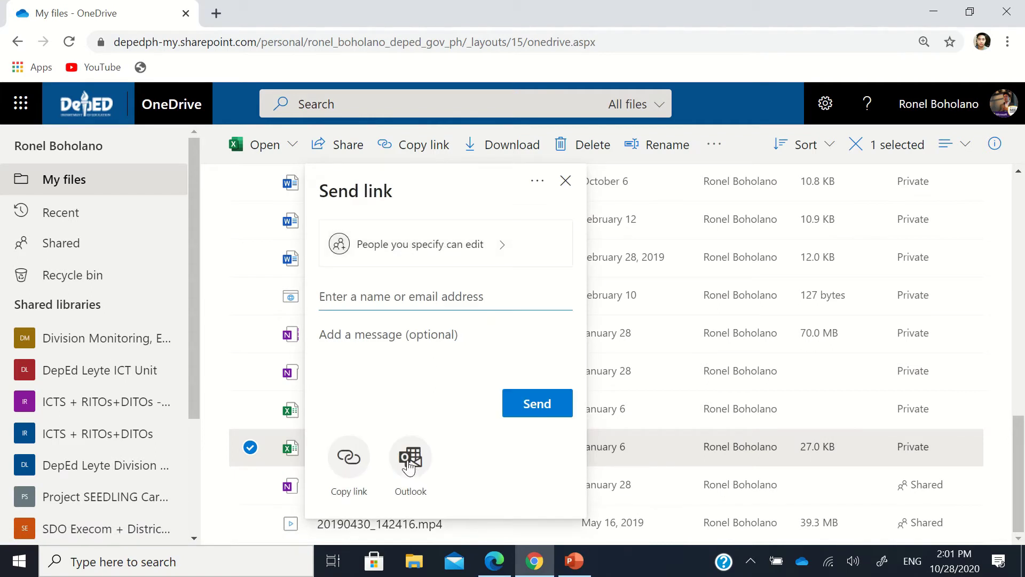
Step: Try the Outlook option and type a recipient's name, then clear it
{"action": "left_click", "coordinate": [410, 466]}
{"action": "left_click", "coordinate": [411, 290]}
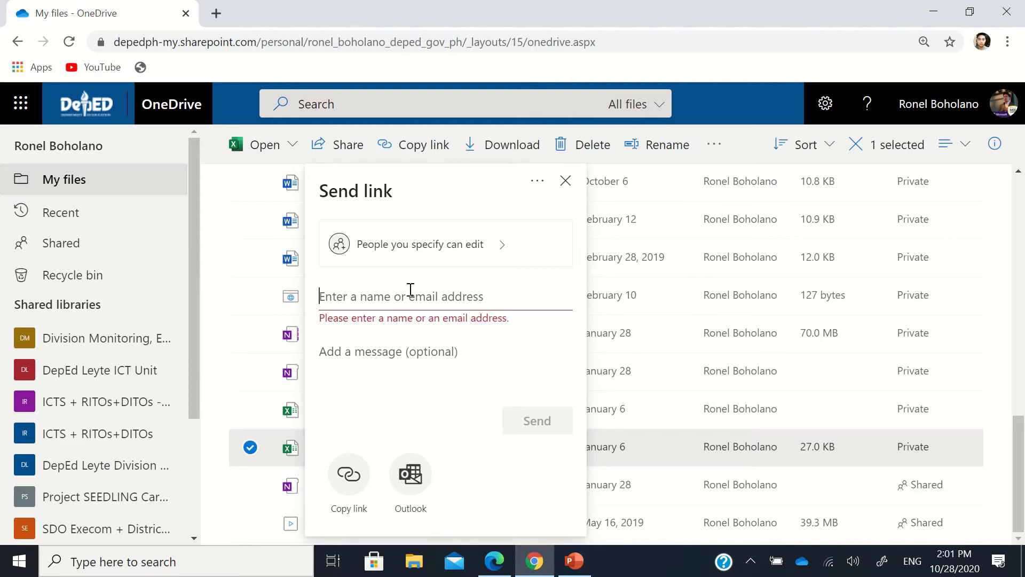
{"action": "type", "text": "johaness"}
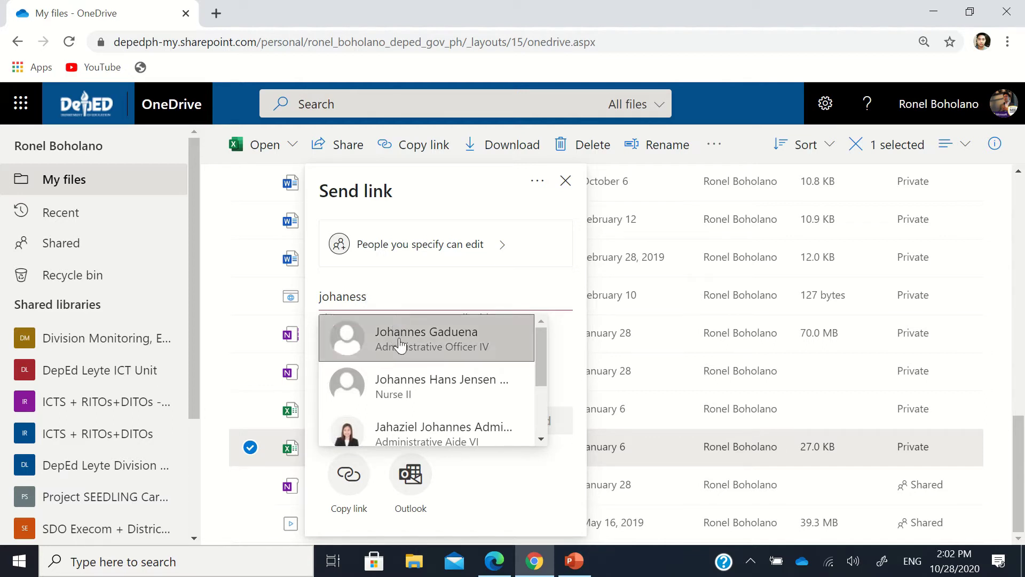
{"action": "scroll", "coordinate": [435, 377], "scroll_direction": "down", "scroll_amount": 2}
{"action": "scroll", "coordinate": [437, 383], "scroll_direction": "up", "scroll_amount": 2}
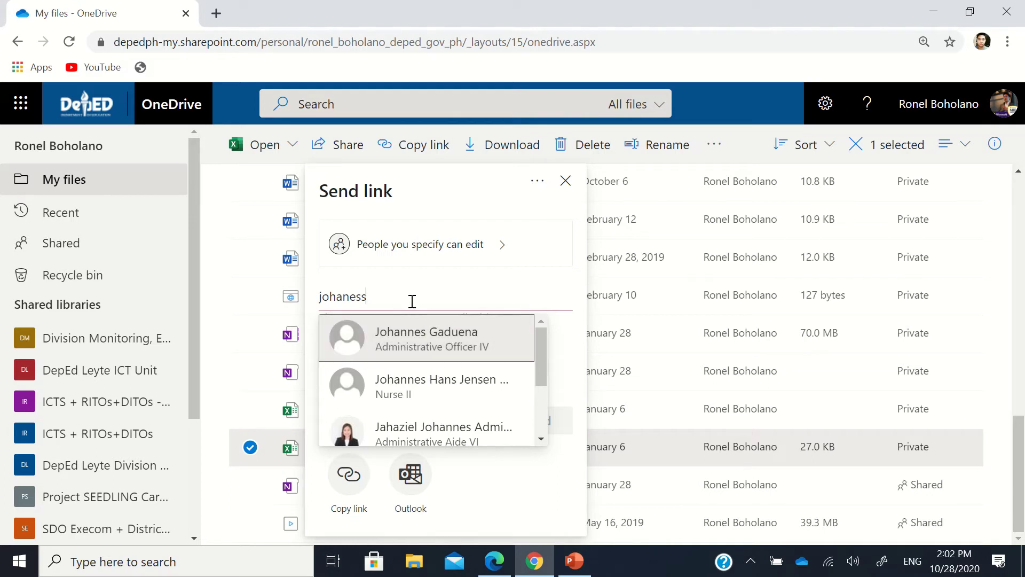
{"action": "key", "text": "BackSpace"}
{"action": "key", "text": "ctrl+BackSpace"}
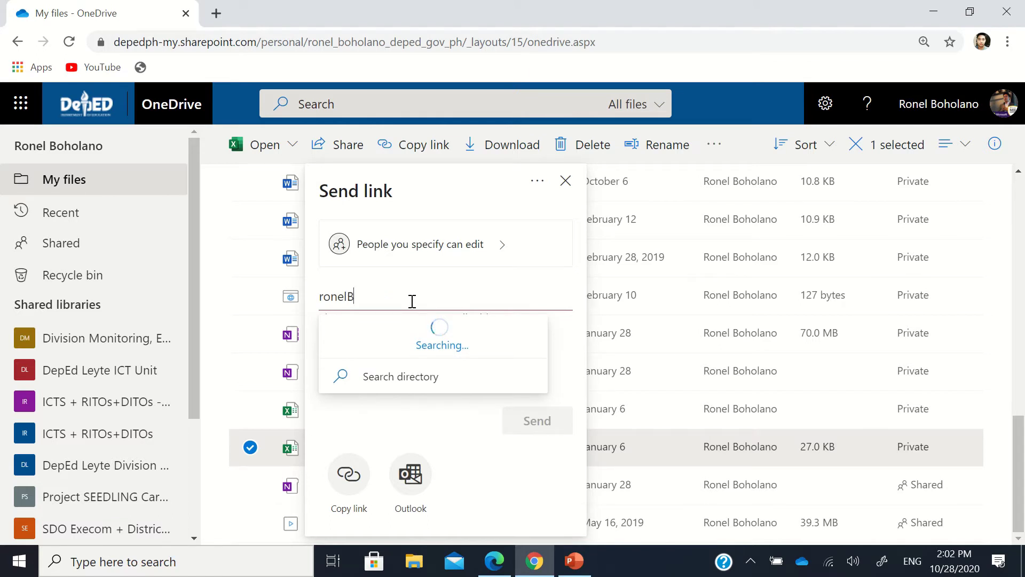
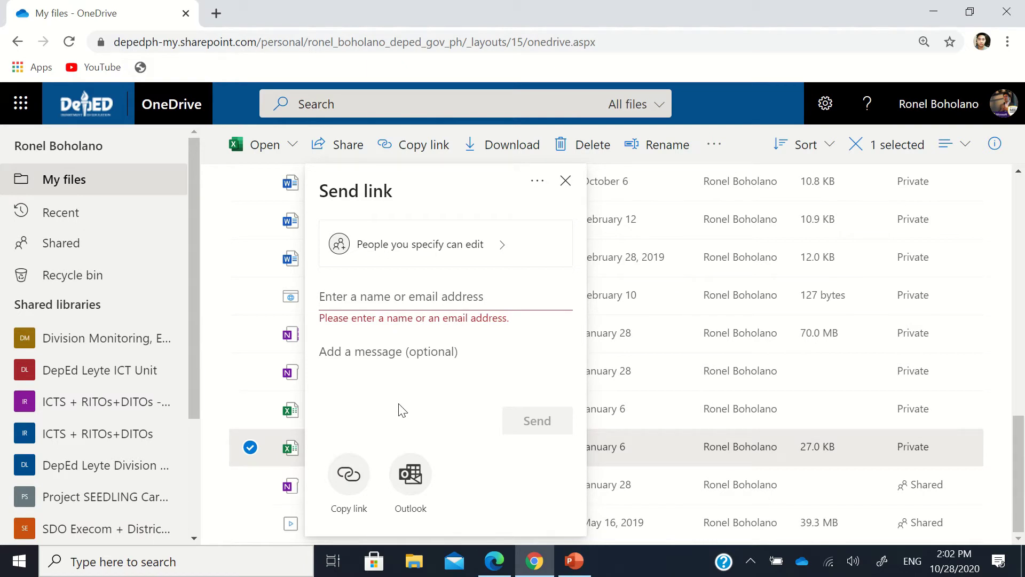
Step: Toggle Allow editing several times in link settings, then close them without applying
{"action": "left_click", "coordinate": [454, 238]}
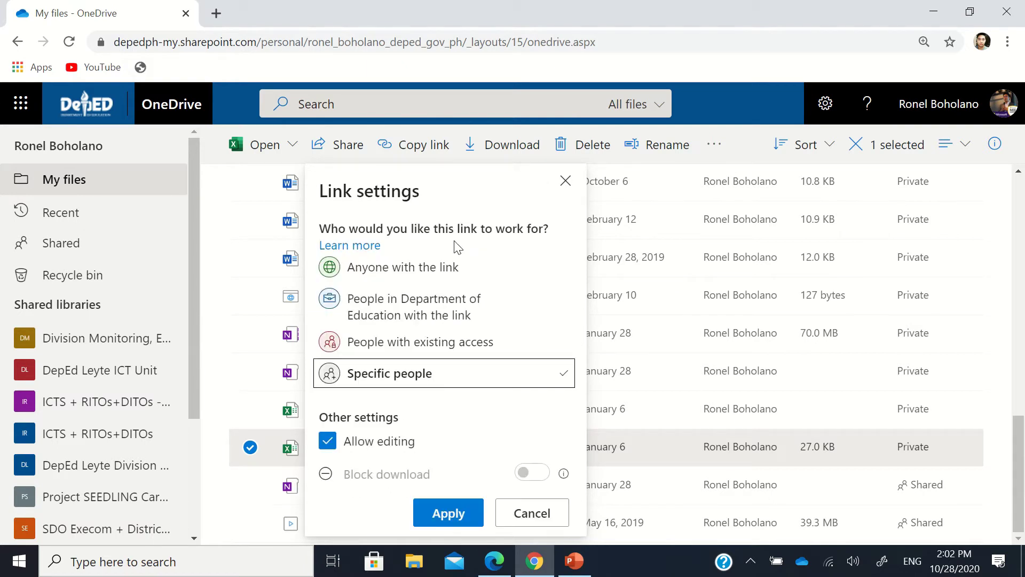
{"action": "left_click", "coordinate": [335, 441]}
{"action": "left_click", "coordinate": [334, 446]}
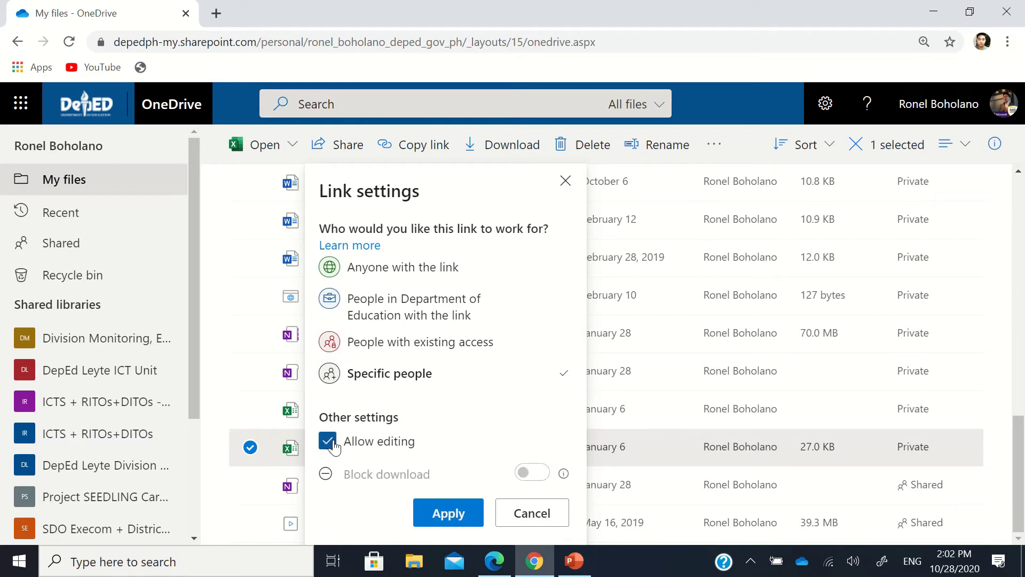
{"action": "left_click", "coordinate": [333, 444]}
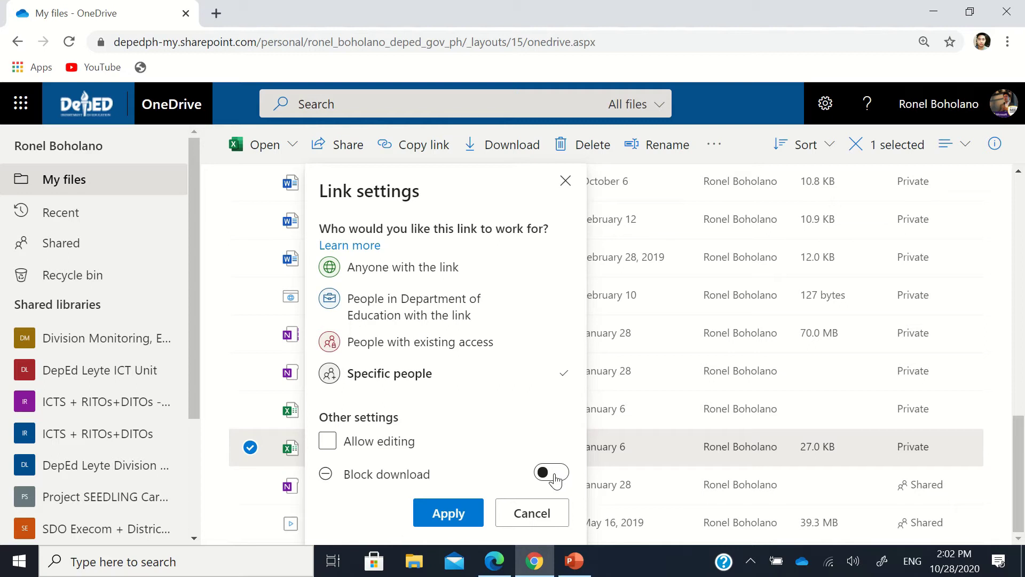
{"action": "left_click", "coordinate": [334, 445]}
{"action": "left_click", "coordinate": [334, 446]}
{"action": "left_click", "coordinate": [526, 514]}
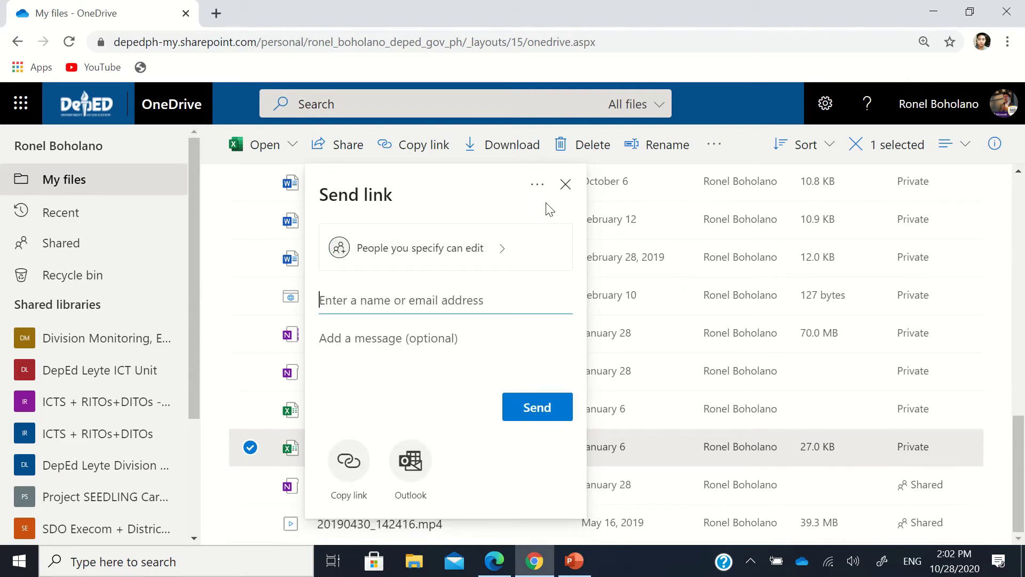
Step: Set the link to Anyone with the link with editing disallowed
{"action": "left_click", "coordinate": [465, 253]}
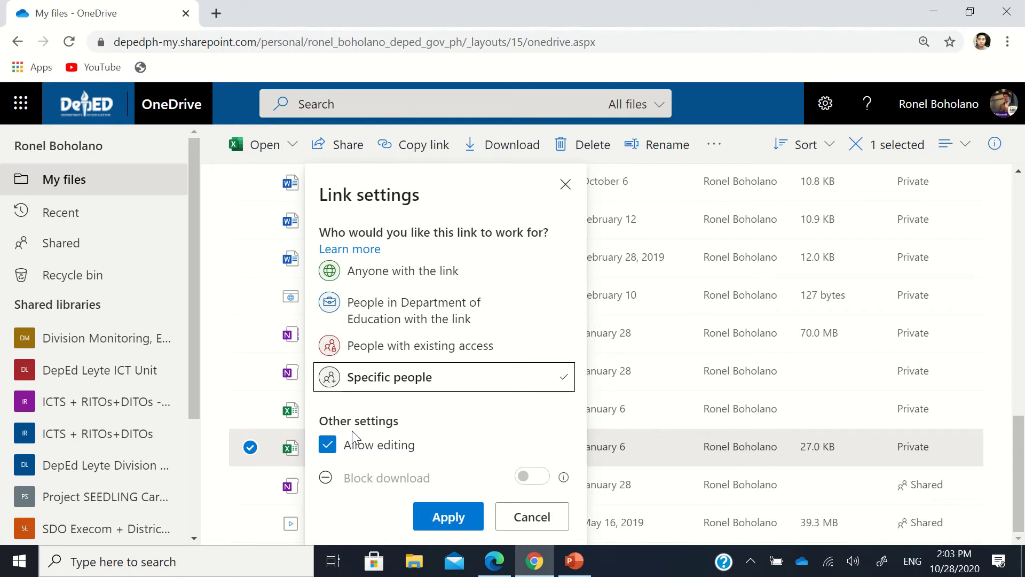
{"action": "left_click", "coordinate": [383, 271]}
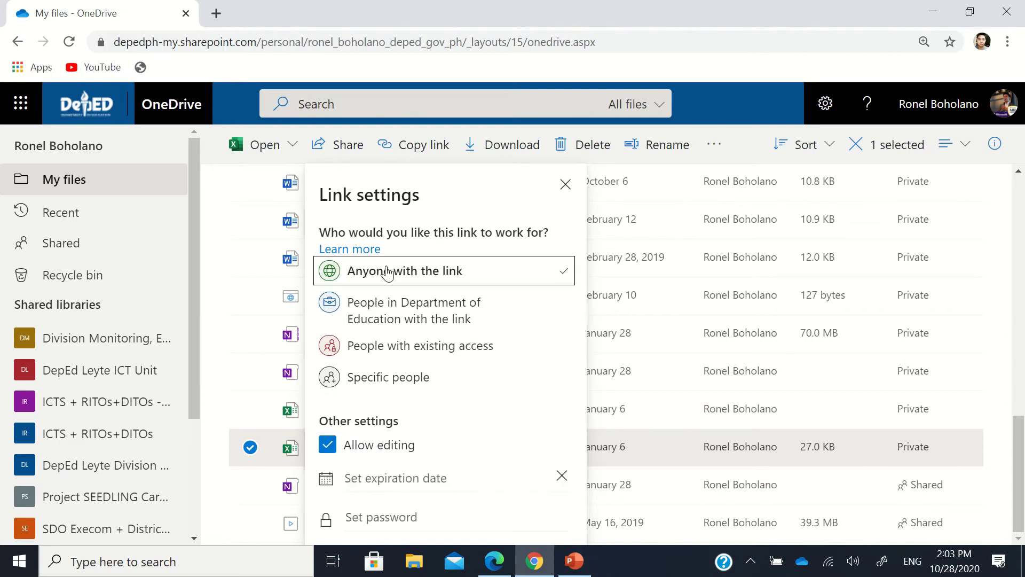
{"action": "left_click", "coordinate": [329, 452]}
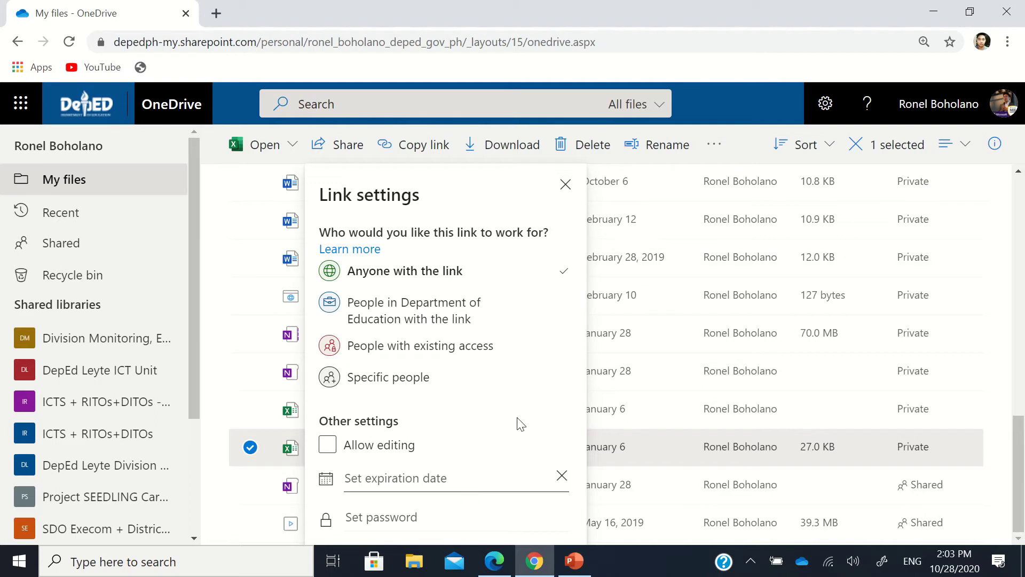
Step: Reopen Book 1.xlsx's Send link dialog and choose Anyone with the link, editing off
{"action": "left_click", "coordinate": [566, 186]}
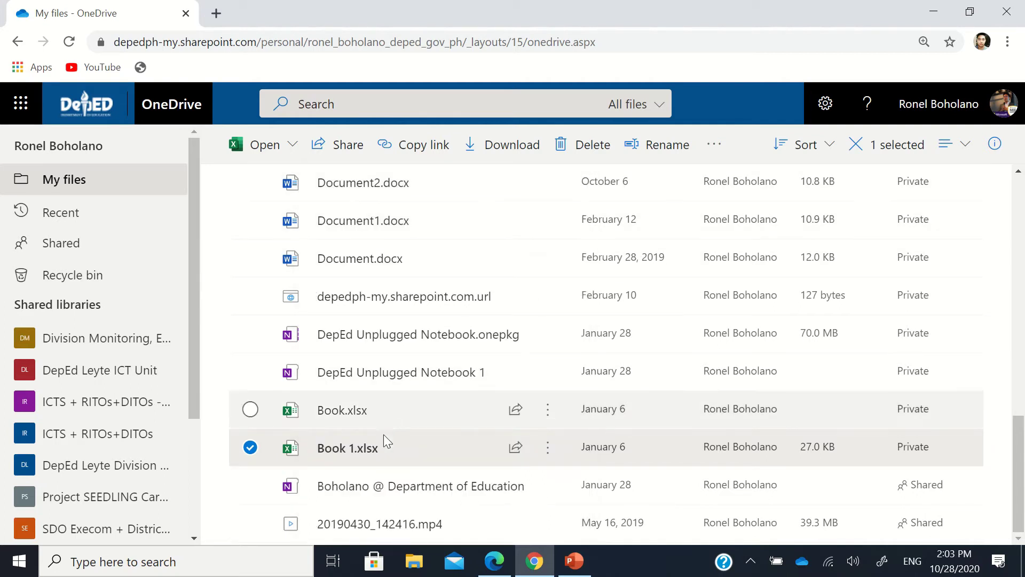
{"action": "left_click", "coordinate": [515, 447]}
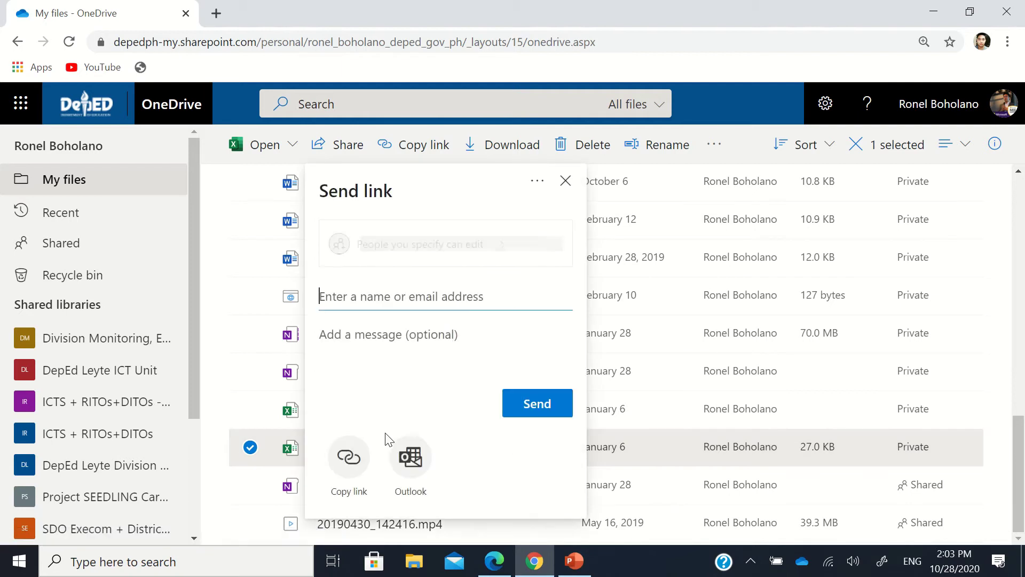
{"action": "left_click", "coordinate": [354, 457]}
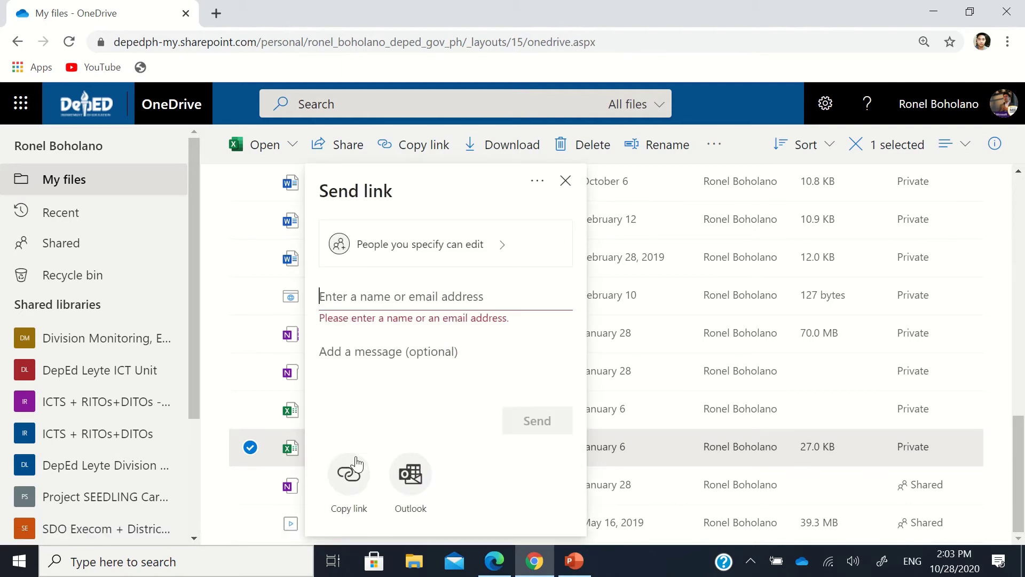
{"action": "left_click", "coordinate": [443, 255]}
{"action": "left_click", "coordinate": [411, 279]}
{"action": "left_click", "coordinate": [328, 442]}
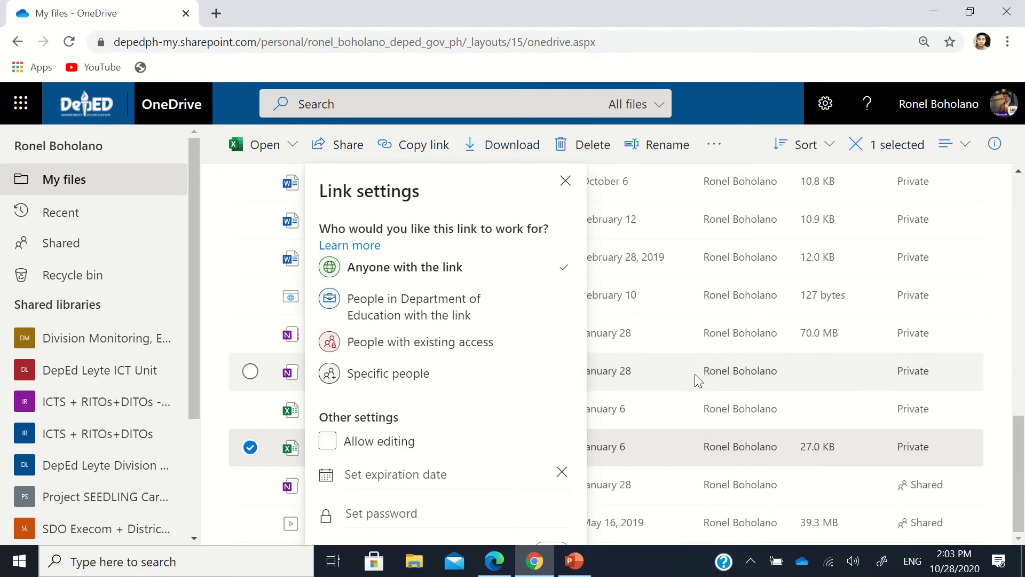
Step: Adjust page zoom to see the whole panel and apply the view-only anyone link
{"action": "key", "text": "ctrl+minus"}
{"action": "key", "text": "ctrl+minus"}
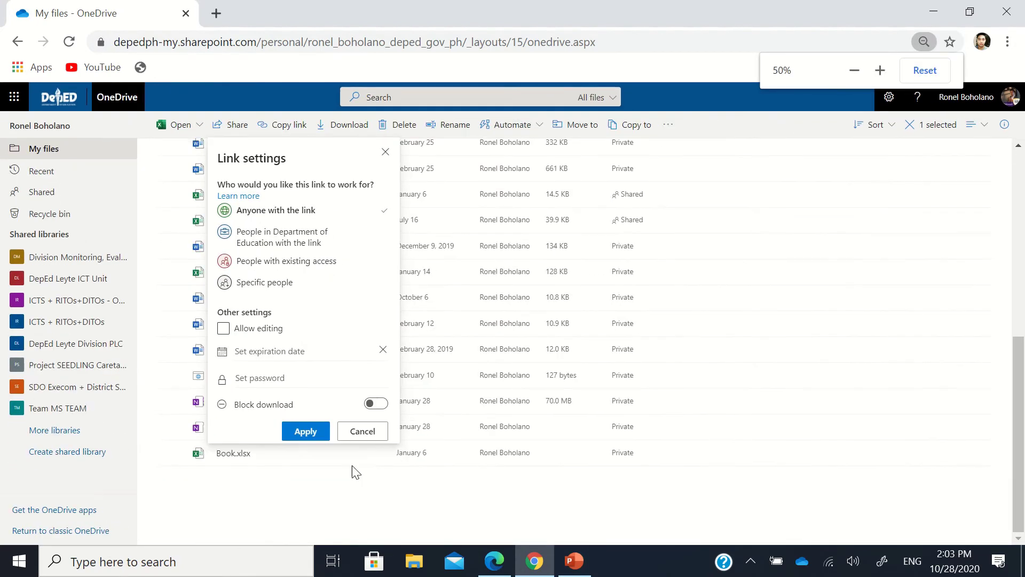
{"action": "key", "text": "ctrl+plus"}
{"action": "key", "text": "ctrl+plus"}
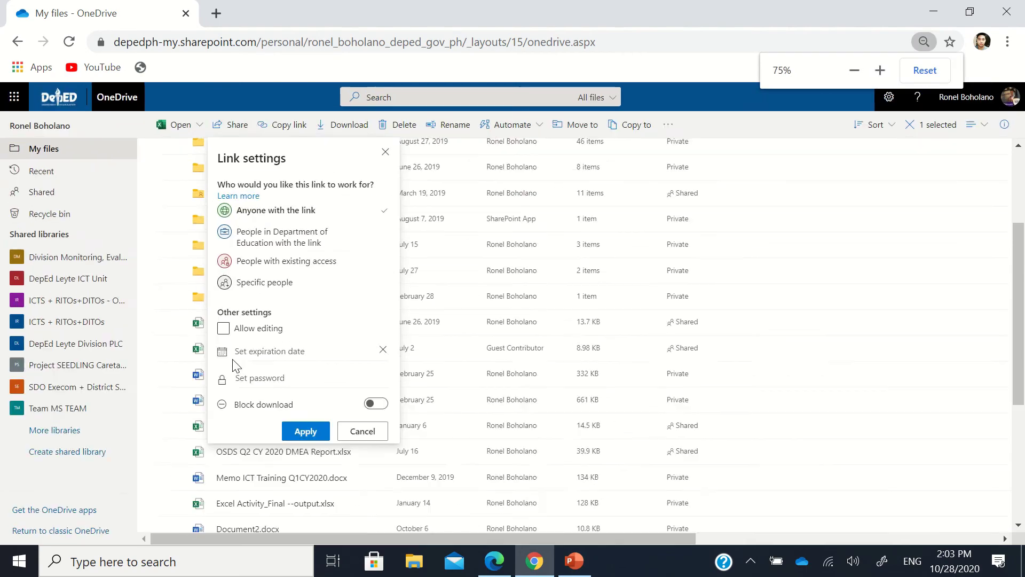
{"action": "key", "text": "ctrl+plus"}
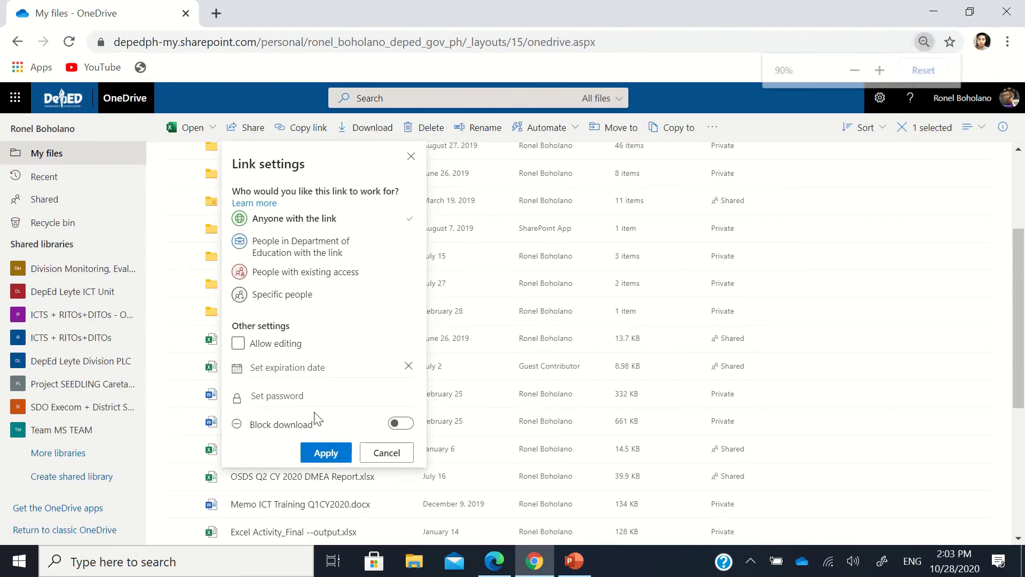
{"action": "key", "text": "ctrl+plus"}
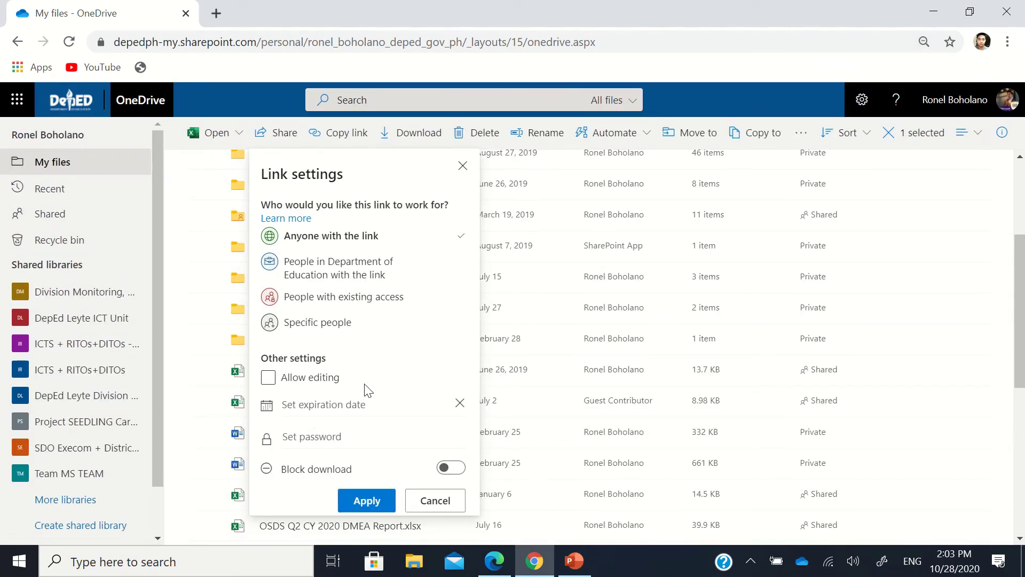
{"action": "left_click", "coordinate": [363, 506]}
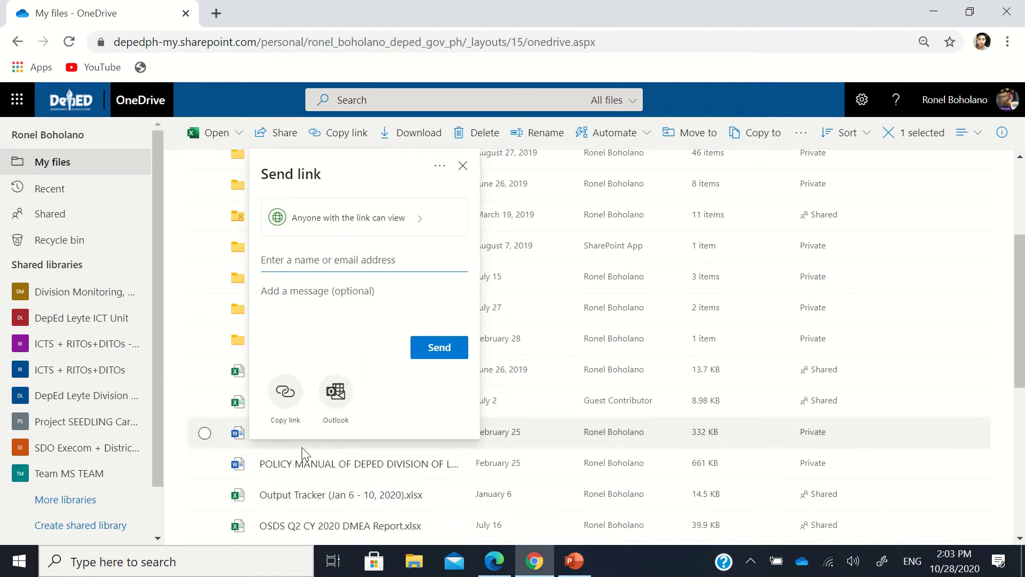
Step: Copy Book 1.xlsx's 'Anyone with the link can view' link and dismiss the Link copied panel
{"action": "left_click", "coordinate": [285, 391]}
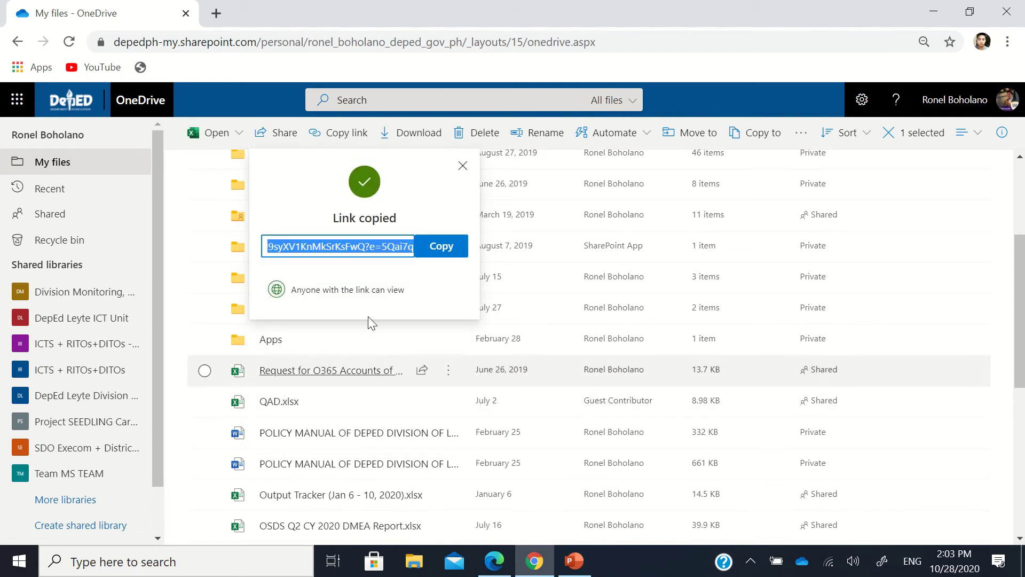
{"action": "left_click", "coordinate": [442, 246]}
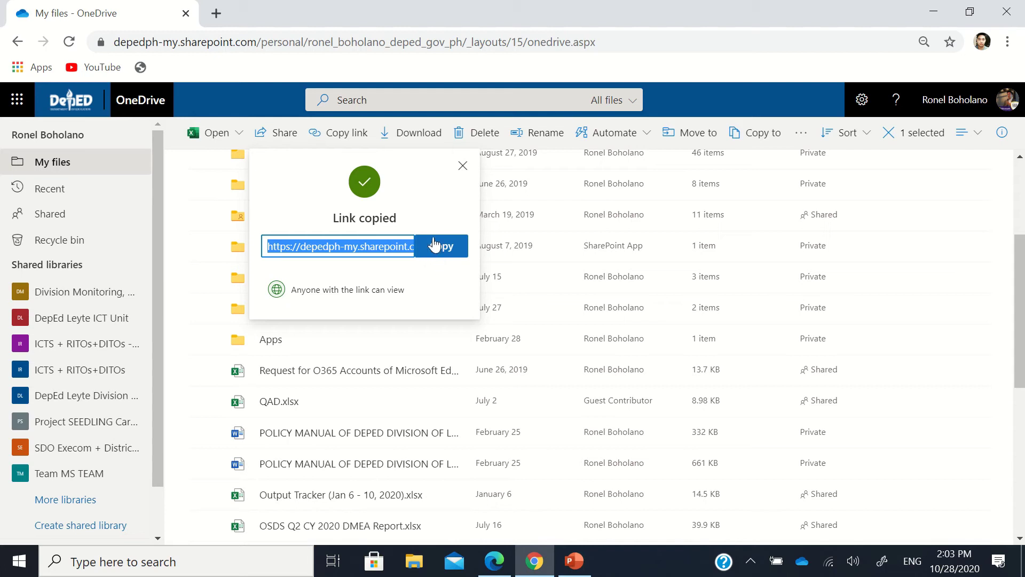
{"action": "left_click", "coordinate": [463, 170]}
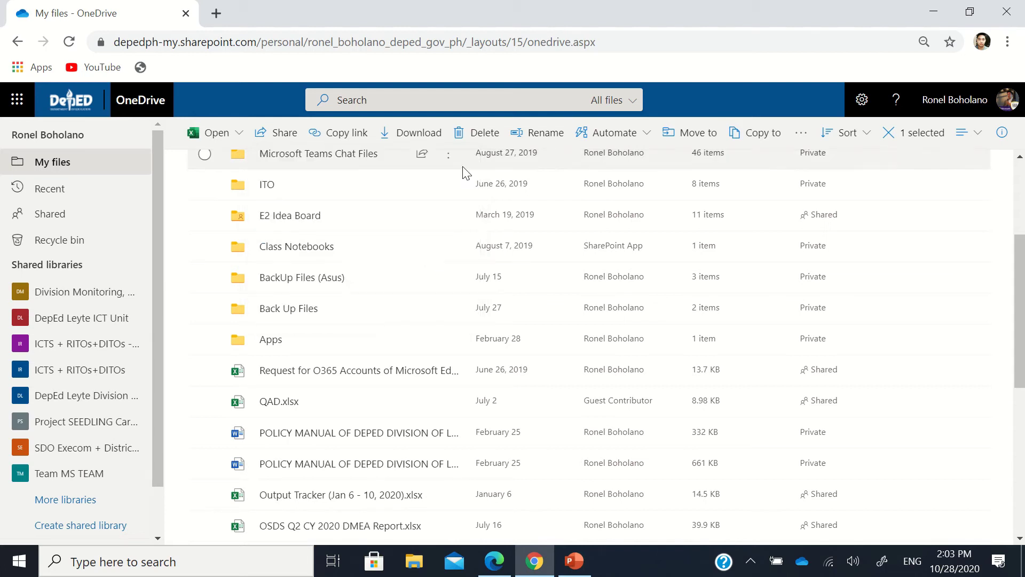
Step: Open the sharing link settings for the Shared Folders folder
{"action": "scroll", "coordinate": [414, 320], "scroll_direction": "up", "scroll_amount": 3}
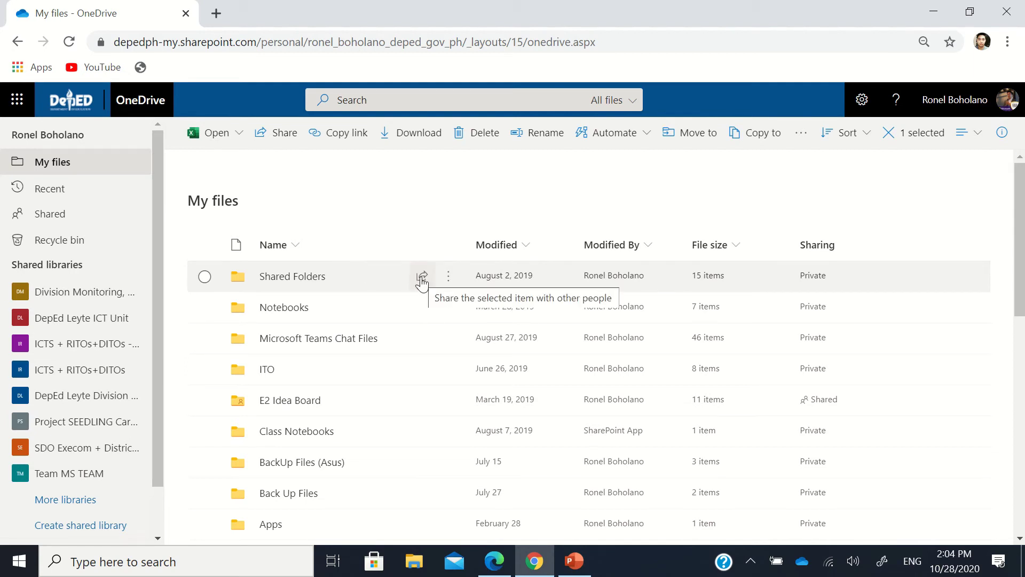
{"action": "left_click", "coordinate": [422, 277]}
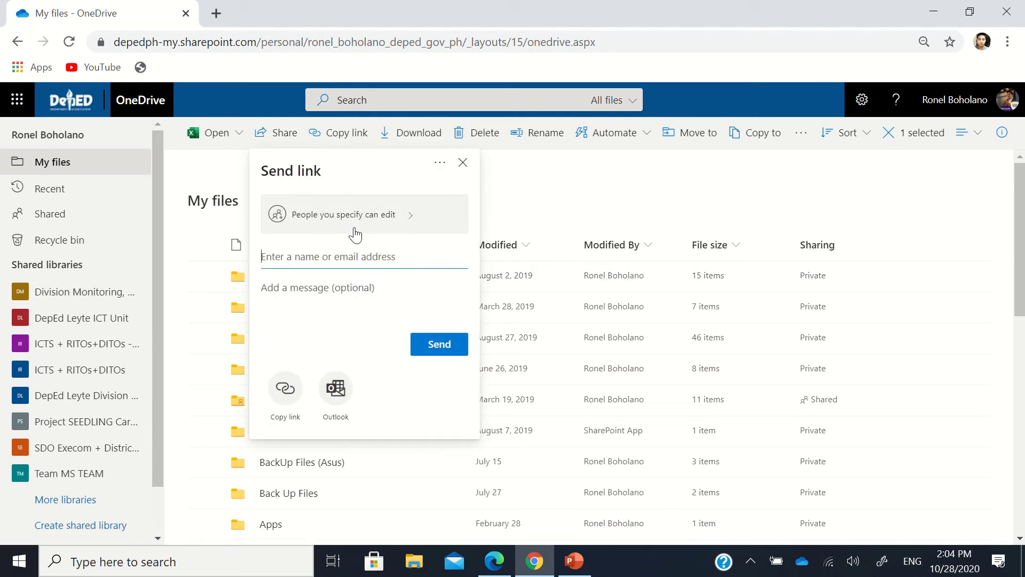
{"action": "left_click", "coordinate": [357, 227]}
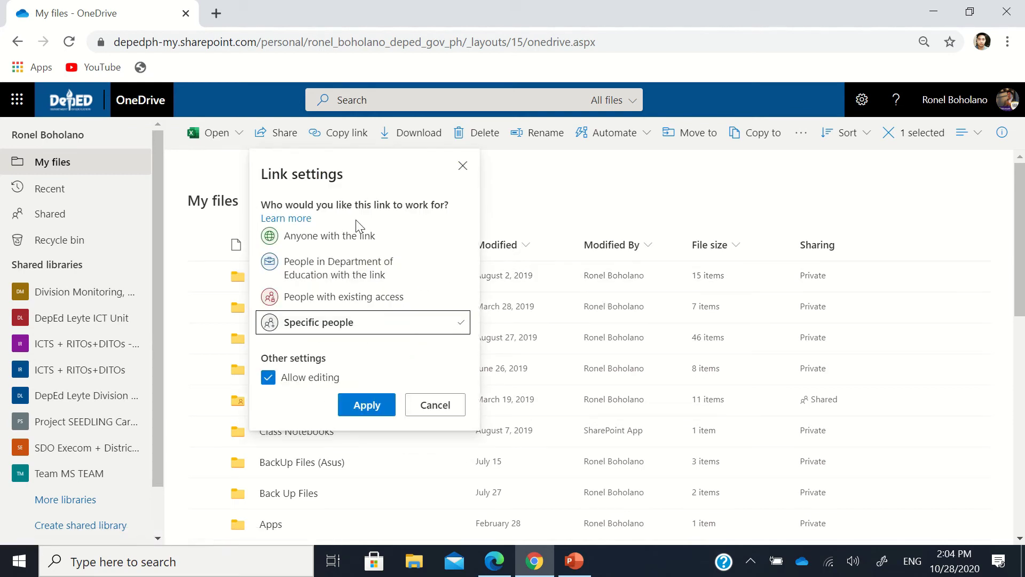
Step: Choose 'Anyone with the link' for the Shared Folders link and toggle Allow editing
{"action": "left_click", "coordinate": [268, 378]}
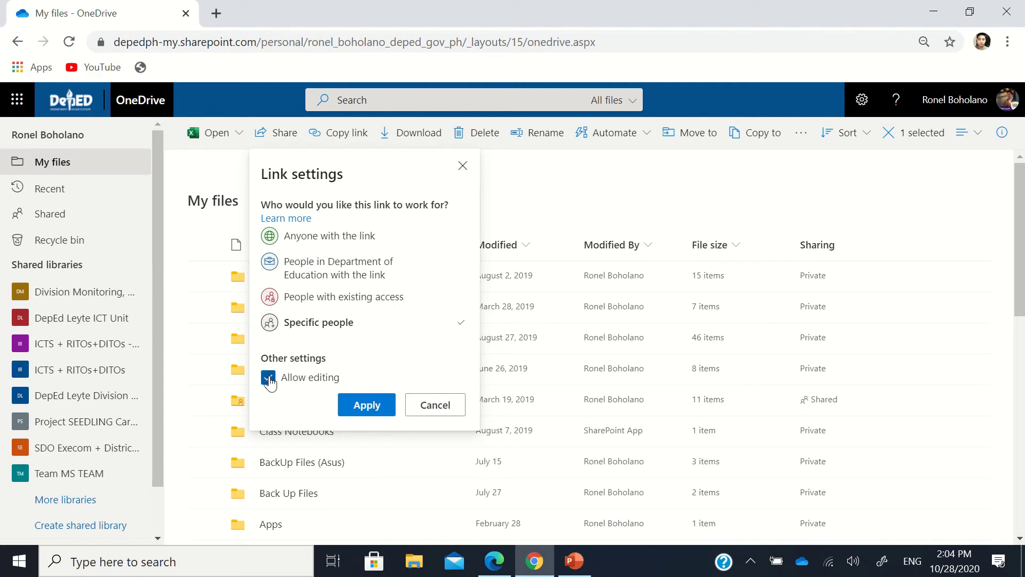
{"action": "left_click", "coordinate": [315, 241]}
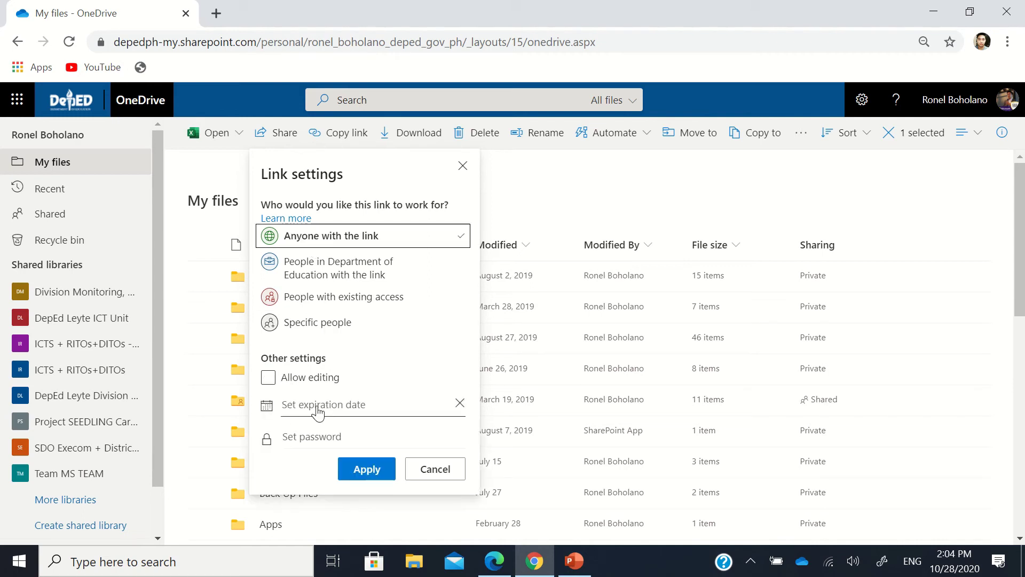
{"action": "left_click", "coordinate": [268, 380]}
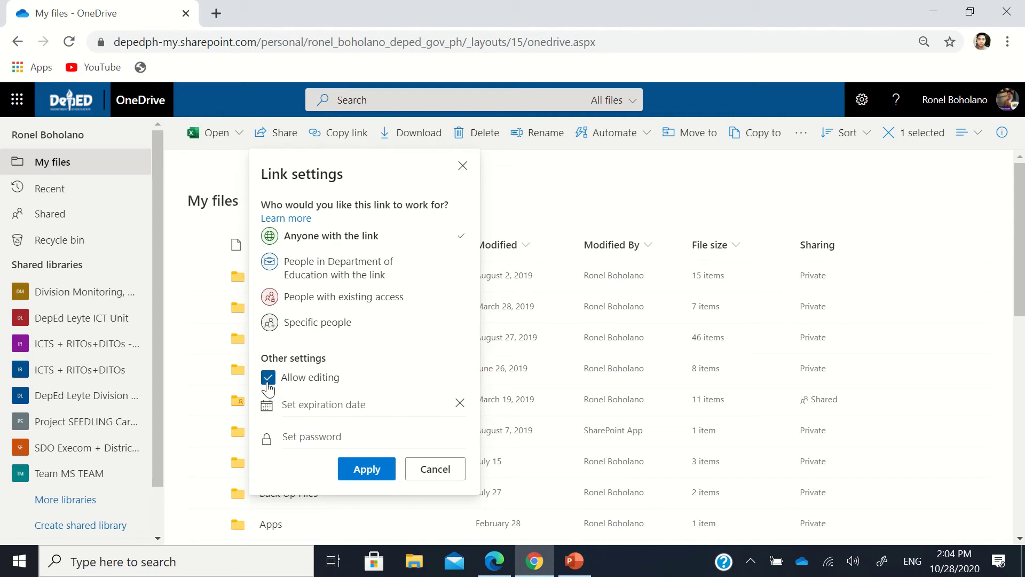
{"action": "left_click", "coordinate": [268, 382]}
{"action": "left_click", "coordinate": [268, 381]}
{"action": "left_click", "coordinate": [268, 381]}
{"action": "left_click", "coordinate": [268, 382]}
Step: Try 'People in Department of Education', then return to 'Anyone with the link' with editing off
{"action": "left_click", "coordinate": [268, 381]}
{"action": "left_click", "coordinate": [322, 282]}
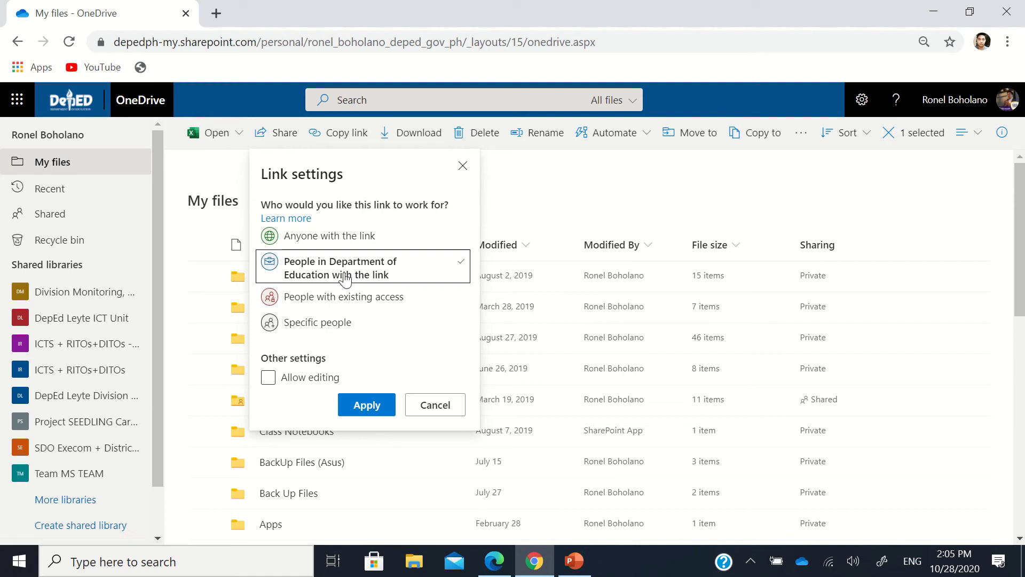
{"action": "left_click", "coordinate": [337, 240]}
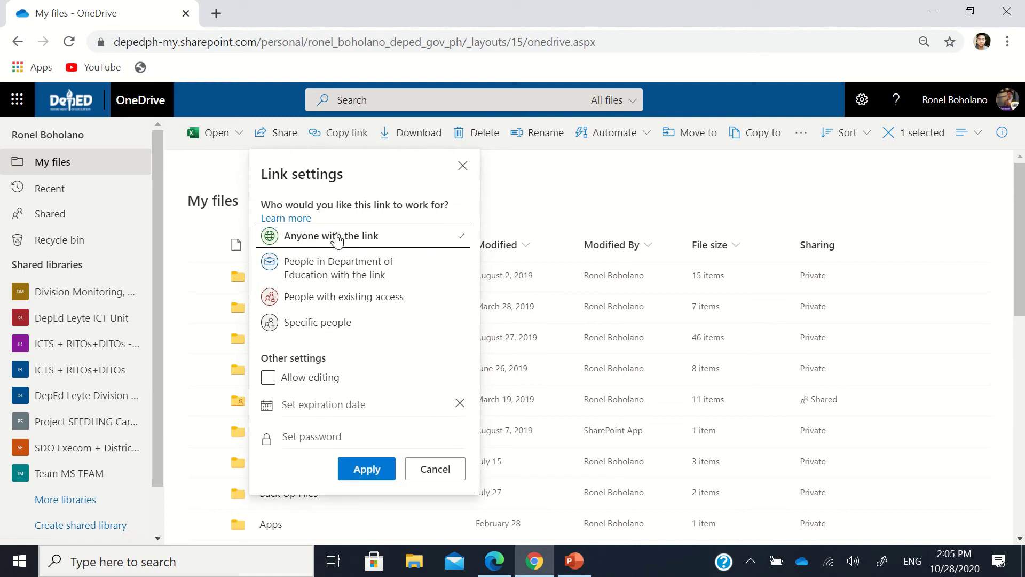
Step: Check the password and expiration date options, leaving both unset
{"action": "left_click", "coordinate": [302, 437]}
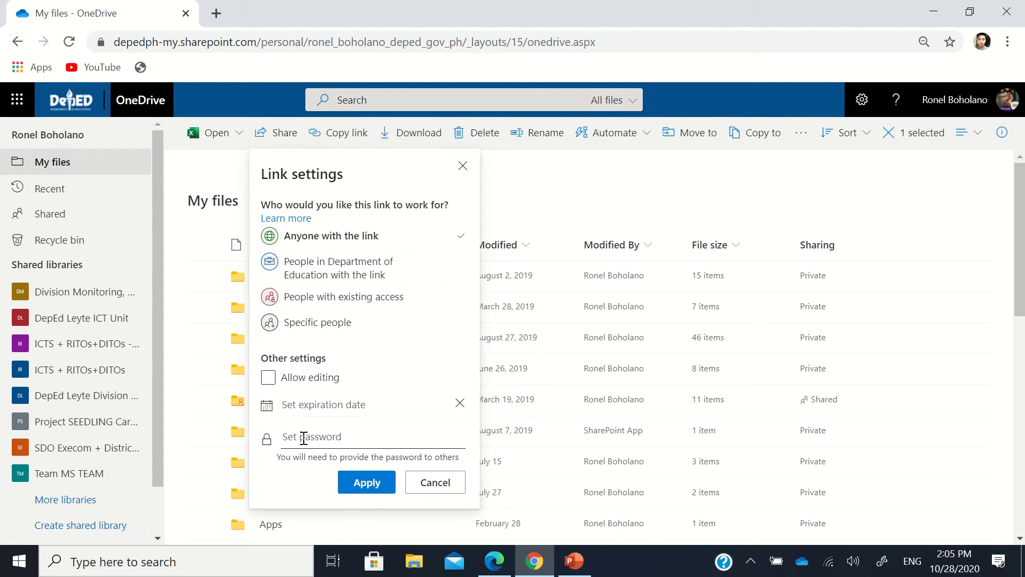
{"action": "left_click", "coordinate": [309, 410]}
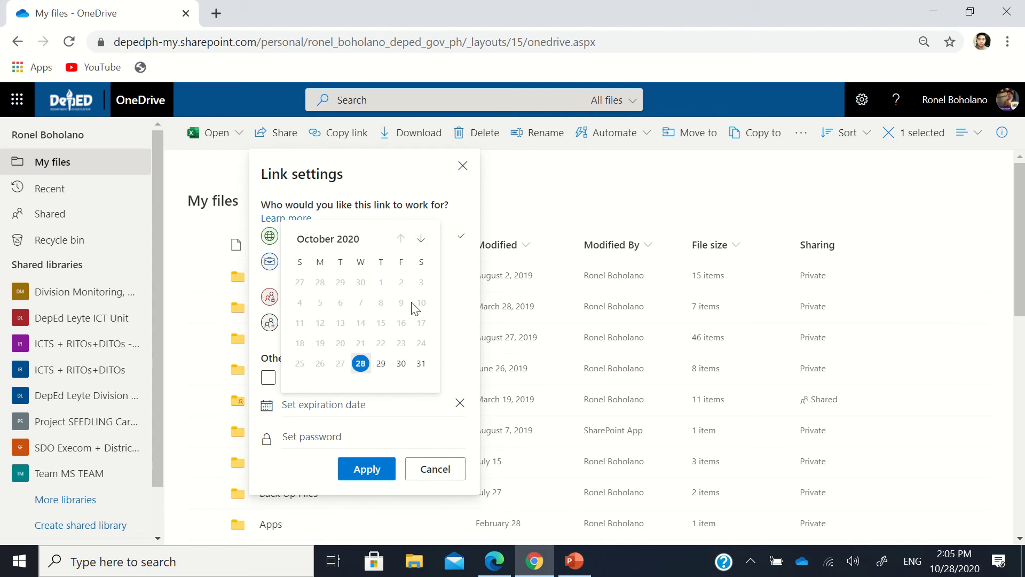
{"action": "left_click", "coordinate": [302, 469]}
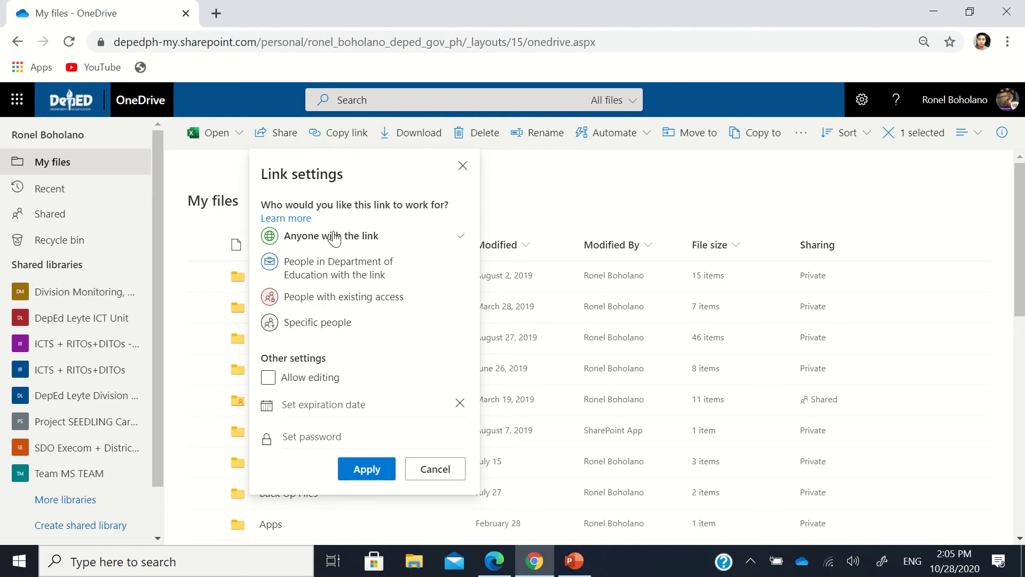
Step: Apply the view-only 'Anyone with the link' settings and copy the Shared Folders link
{"action": "left_click", "coordinate": [385, 470]}
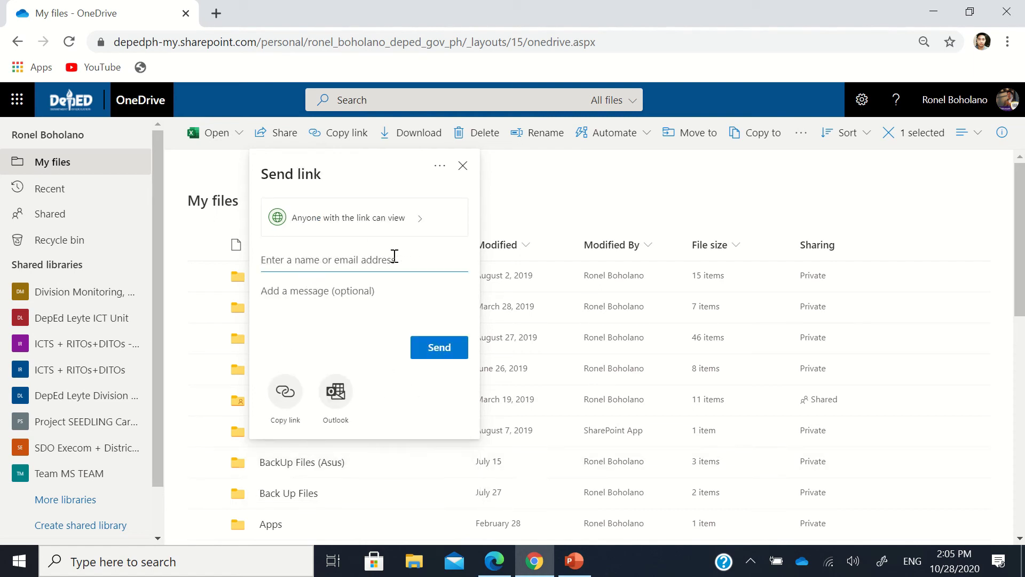
{"action": "left_click", "coordinate": [296, 400]}
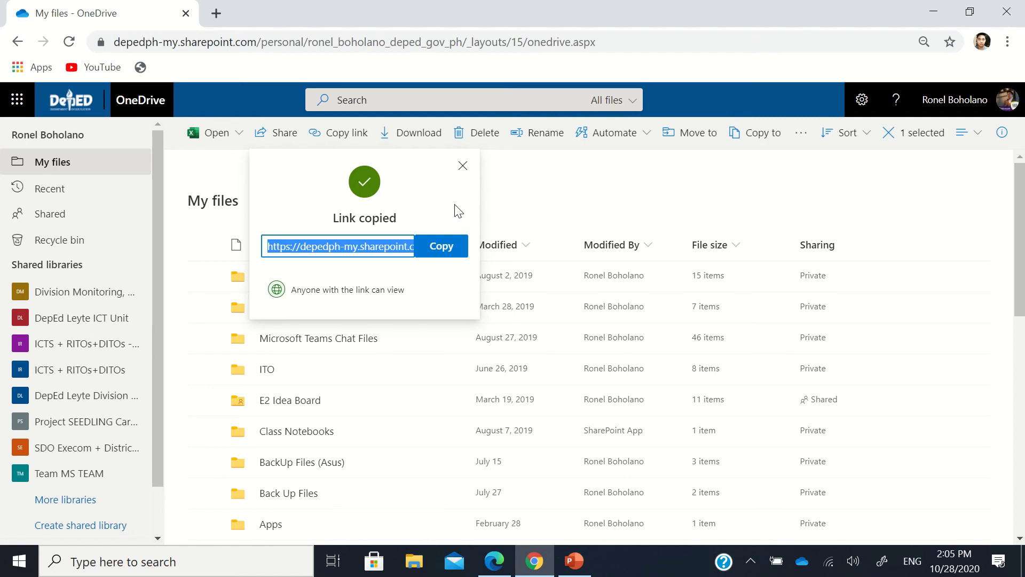
Step: Dismiss the Link copied confirmation and return to the top of My files
{"action": "left_click", "coordinate": [463, 166]}
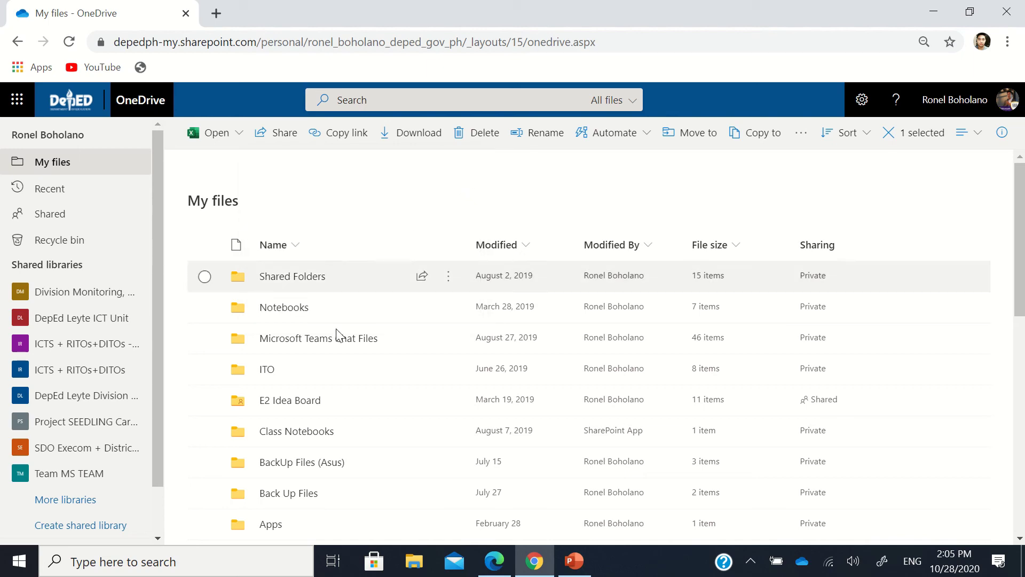
{"action": "scroll", "coordinate": [336, 347], "scroll_direction": "down", "scroll_amount": 4}
{"action": "scroll", "coordinate": [333, 355], "scroll_direction": "down", "scroll_amount": 6}
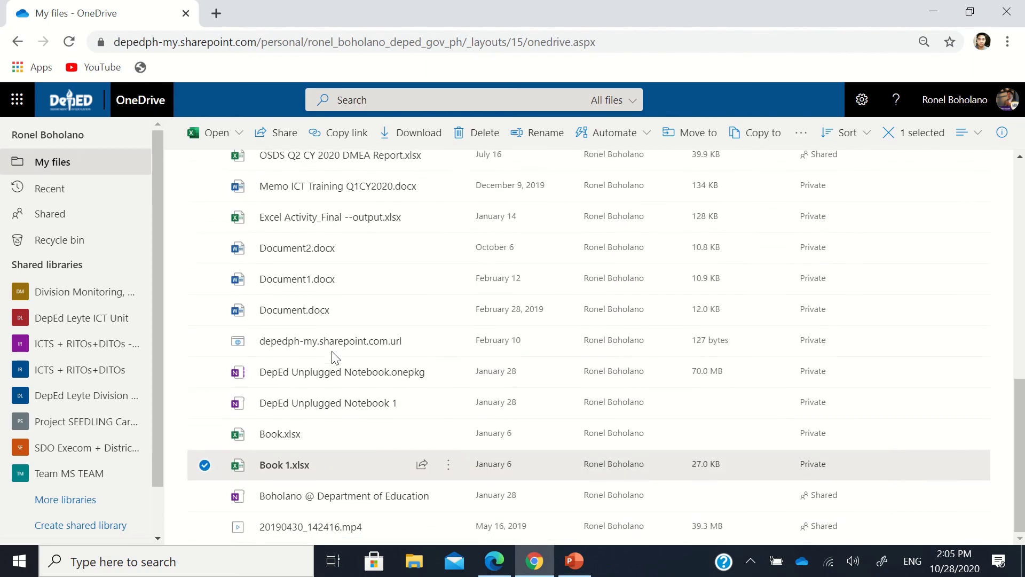
{"action": "scroll", "coordinate": [334, 356], "scroll_direction": "up", "scroll_amount": 10}
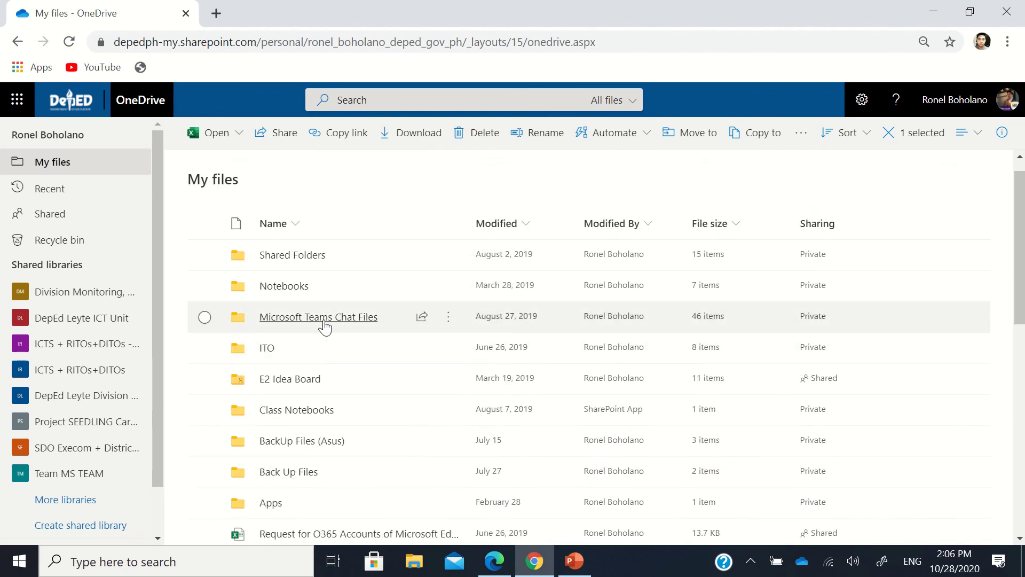